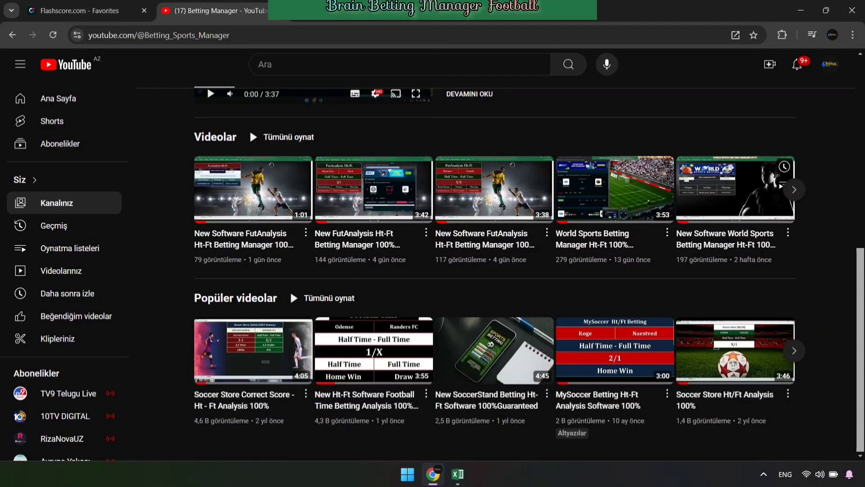
# Leave YouTube and show the BETTING BRAIN sheet with Vejgaard–Esbjerg predicted 1/2 (1-0, 1-3)
pyautogui.scroll(8, 291, 291)
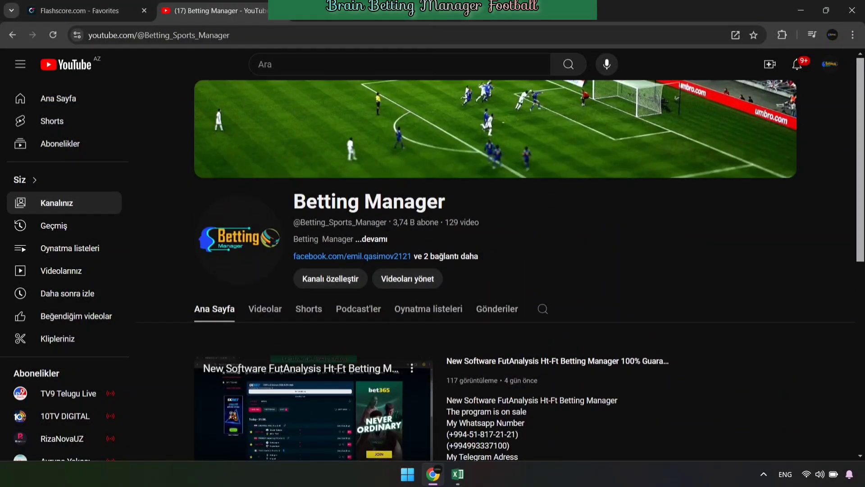
pyautogui.click(79, 10)
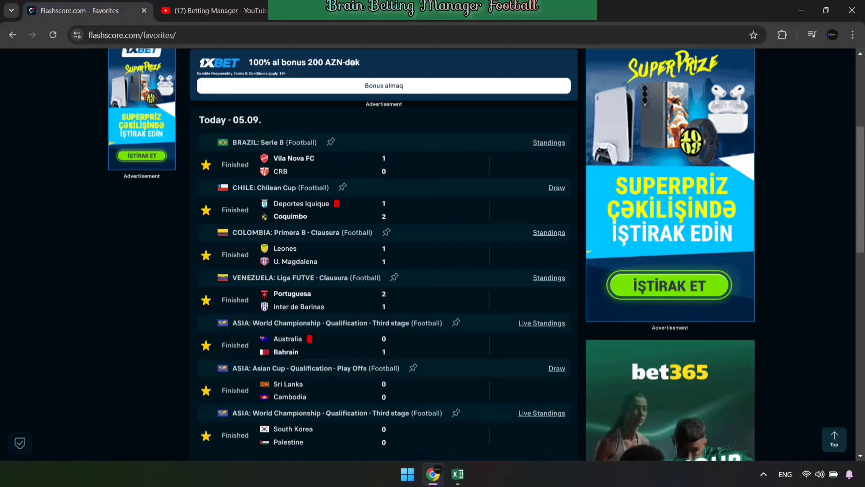
pyautogui.hotkey('alt', 'Tab')
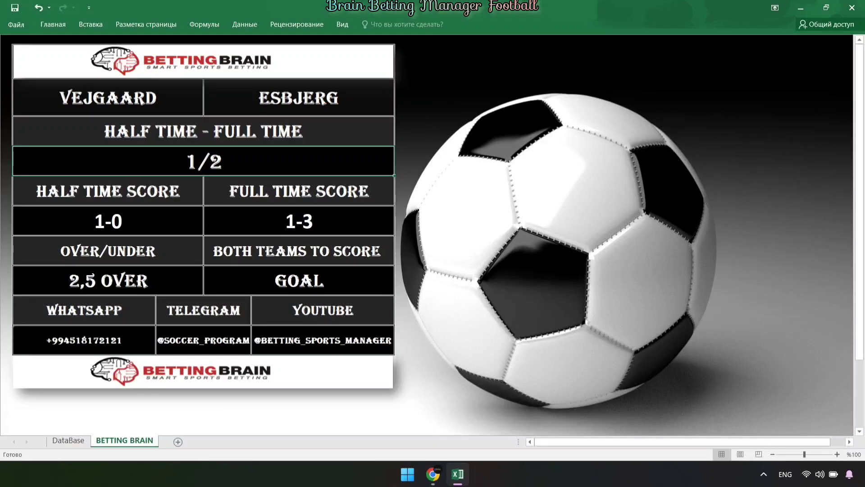
# Go to the DataBase sheet and open the Vila Nova FC vs CRB head-to-head in Flashscore
pyautogui.hotkey('ctrl', 'pageup')
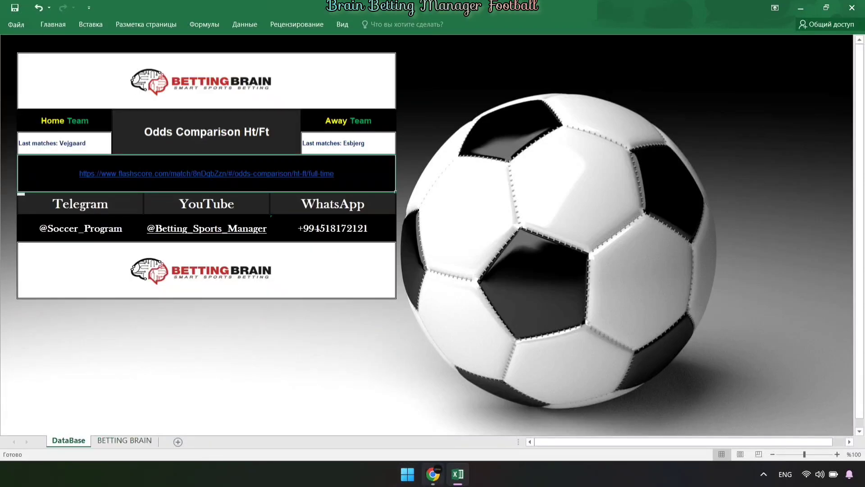
pyautogui.hotkey('alt', 'Tab')
pyautogui.click(270, 165)
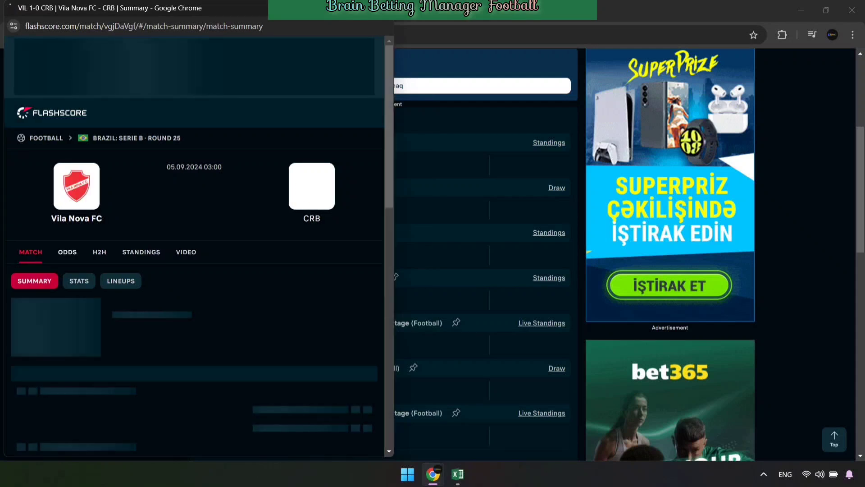
pyautogui.click(100, 251)
pyautogui.scroll(-2, 194, 246)
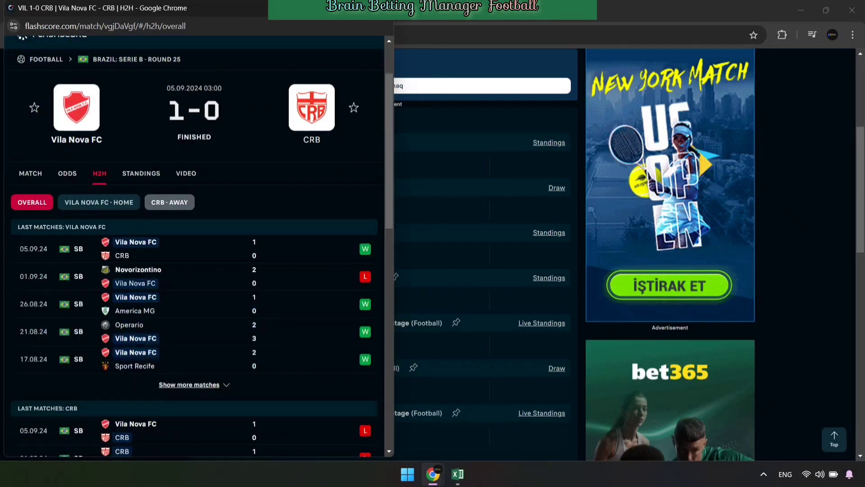
pyautogui.scroll(-1, 99, 181)
# Paste Vila Nova FC's last five home results into the home last-matches cell
pyautogui.click(99, 168)
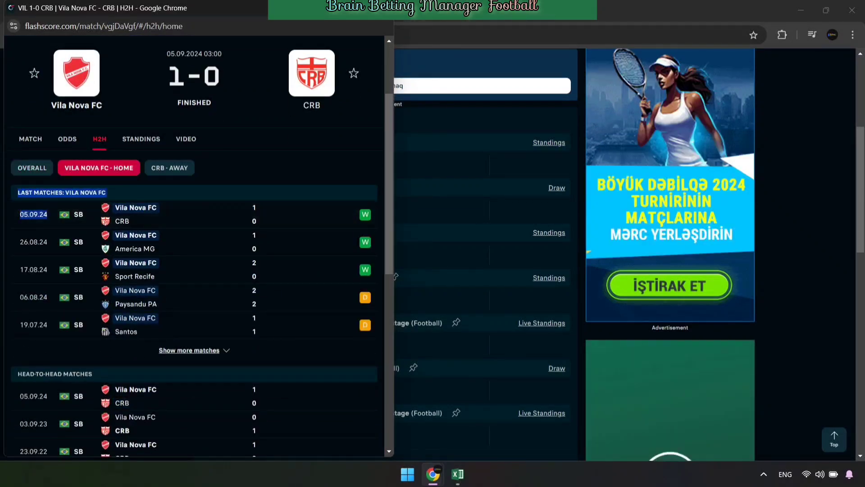
pyautogui.moveTo(158, 221); pyautogui.dragTo(271, 334)
pyautogui.rightClick(372, 328)
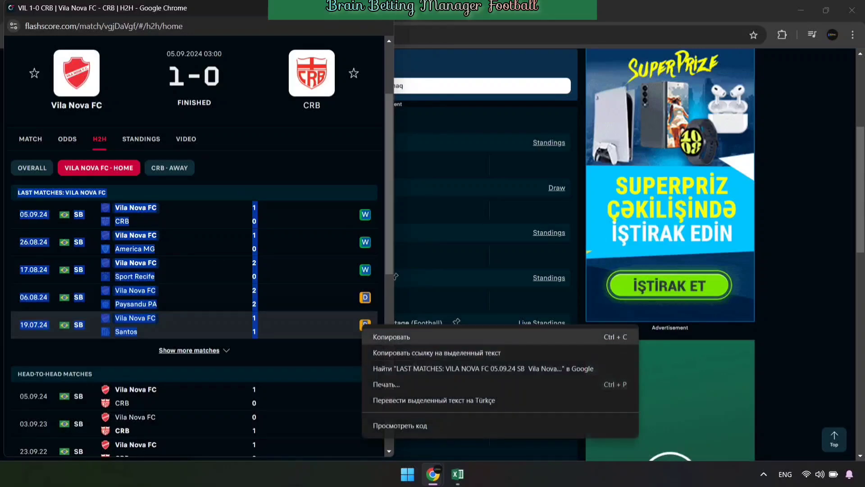
pyautogui.click(397, 336)
pyautogui.hotkey('alt', 'Tab')
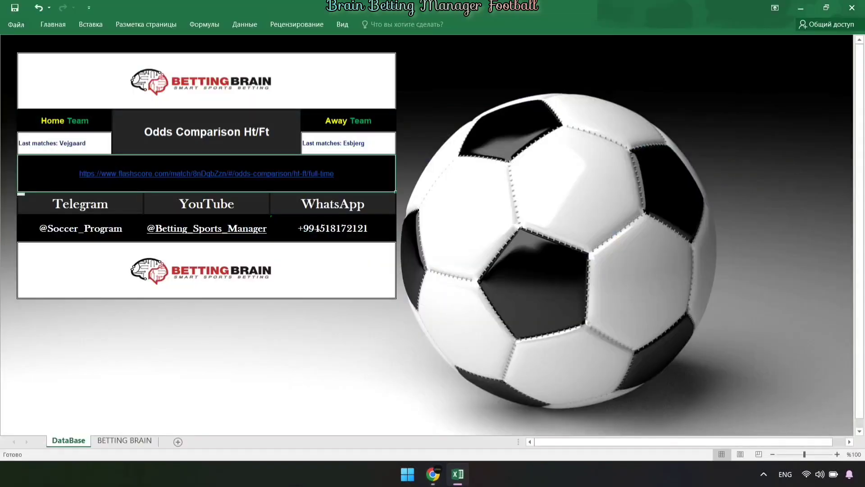
pyautogui.rightClick(28, 142)
pyautogui.click(65, 191)
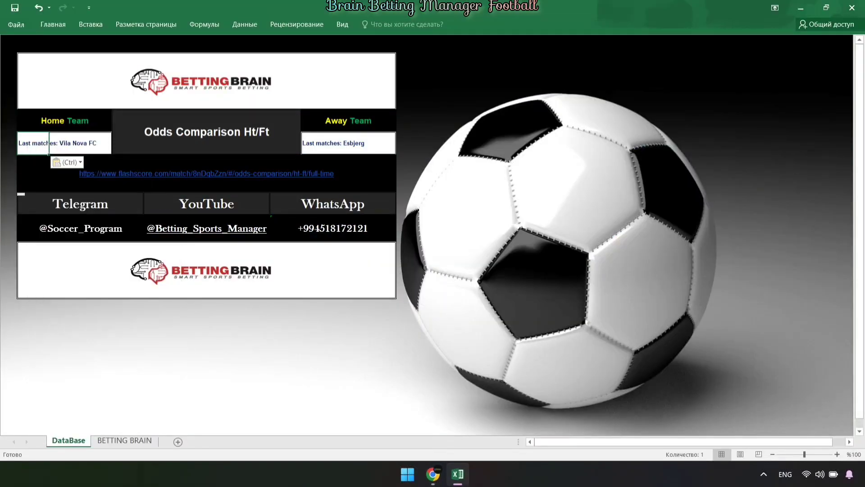
# Paste CRB's last five away results into the away last-matches cell
pyautogui.click(495, 406)
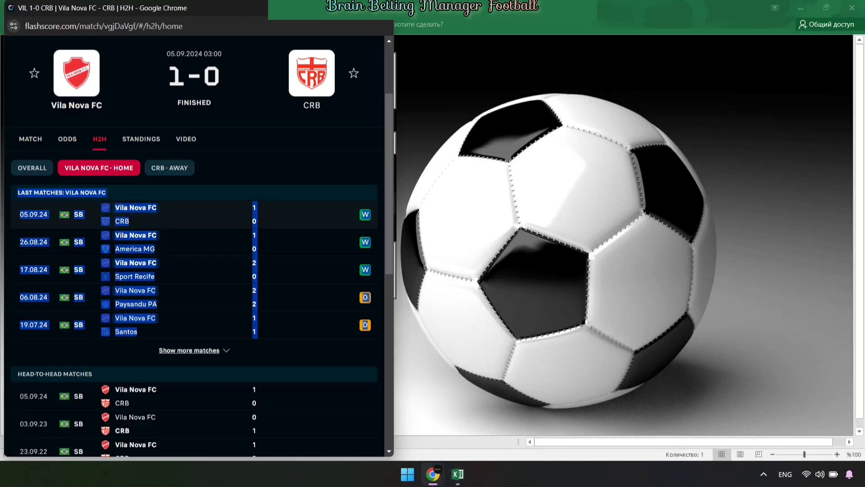
pyautogui.click(169, 168)
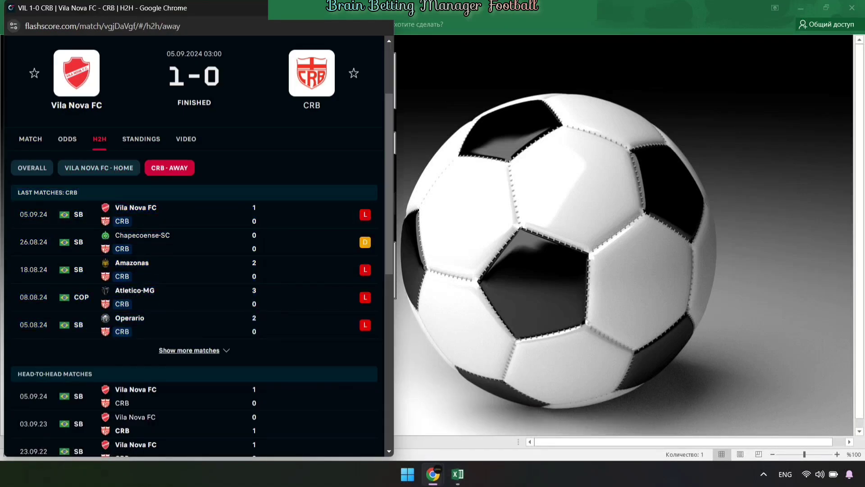
pyautogui.moveTo(17, 192); pyautogui.dragTo(363, 325)
pyautogui.rightClick(363, 325)
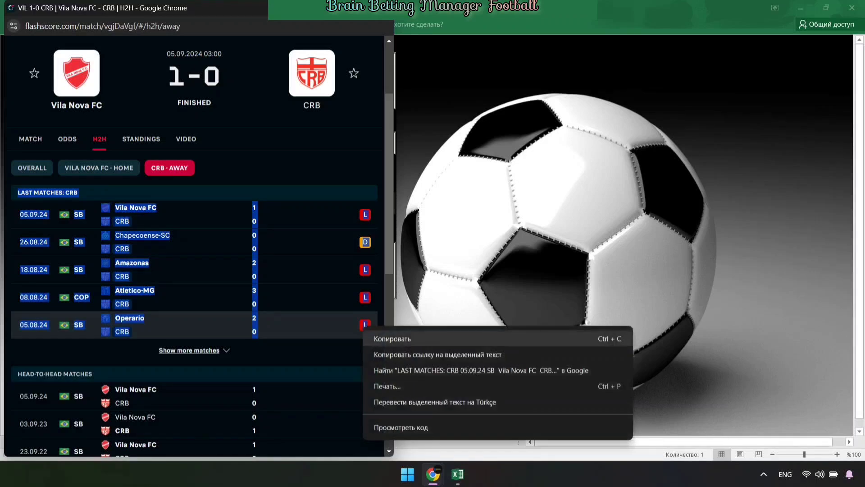
pyautogui.click(392, 339)
pyautogui.click(458, 474)
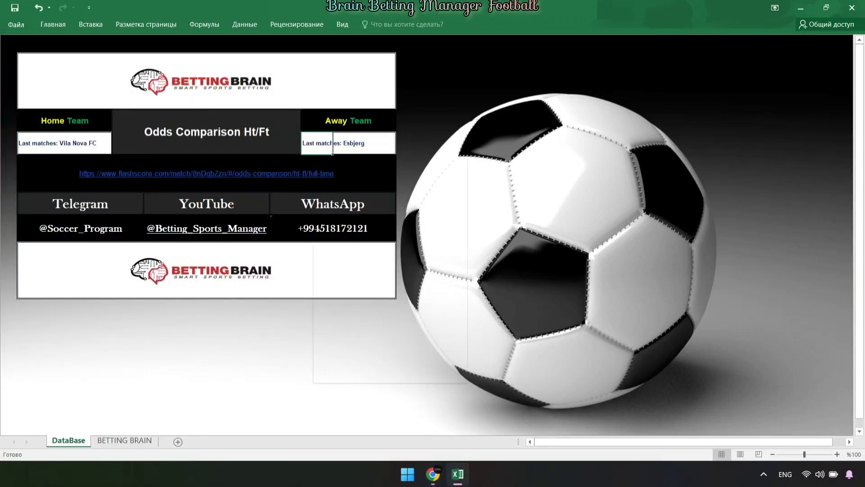
pyautogui.rightClick(313, 143)
pyautogui.click(351, 193)
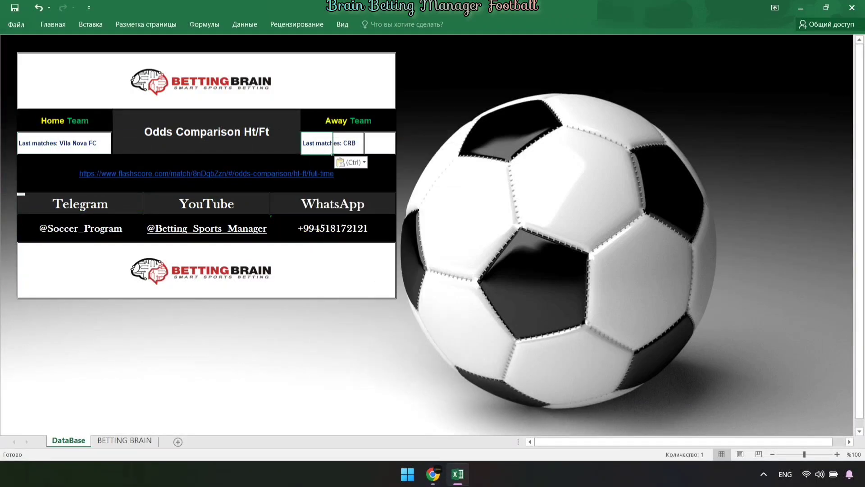
pyautogui.press('Down')
# Copy the URL of the Vila Nova FC–CRB half-time/full-time odds page
pyautogui.click(433, 474)
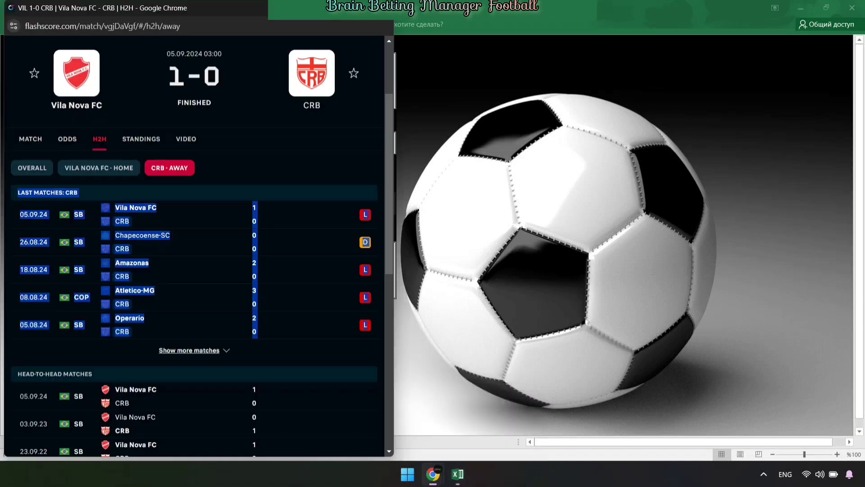
pyautogui.click(68, 139)
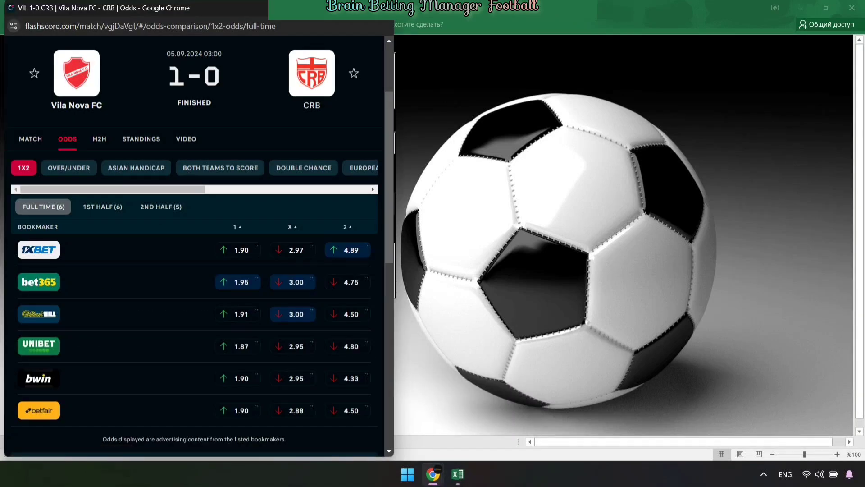
pyautogui.moveTo(112, 189); pyautogui.dragTo(271, 190)
pyautogui.click(293, 168)
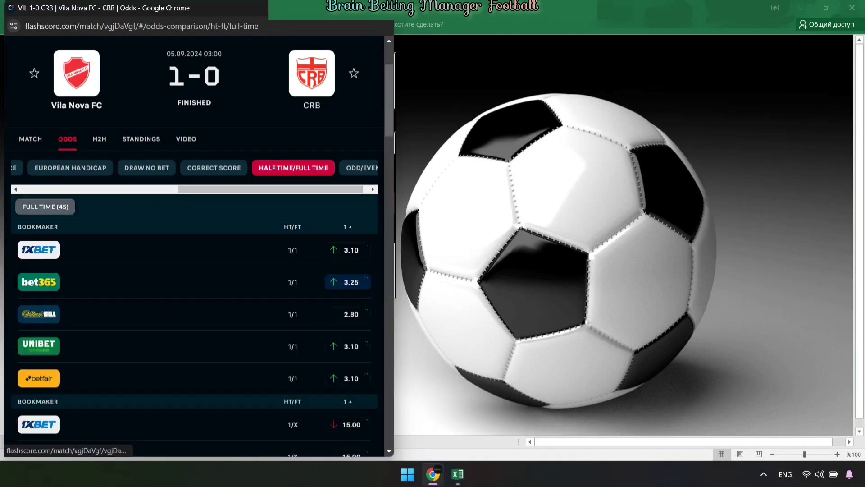
pyautogui.rightClick(208, 26)
pyautogui.click(253, 105)
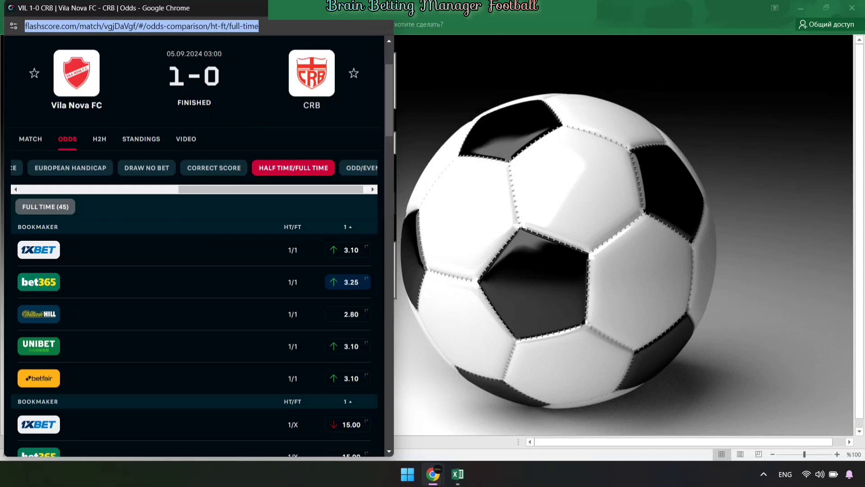
# Replace the old link in the DataBase link cell with the copied HT/FT odds URL
pyautogui.hotkey('alt', 'Tab')
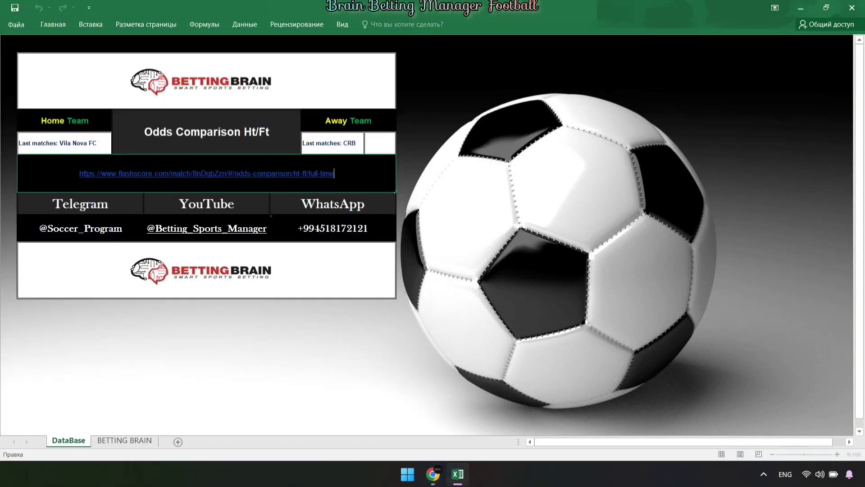
pyautogui.press('Delete')
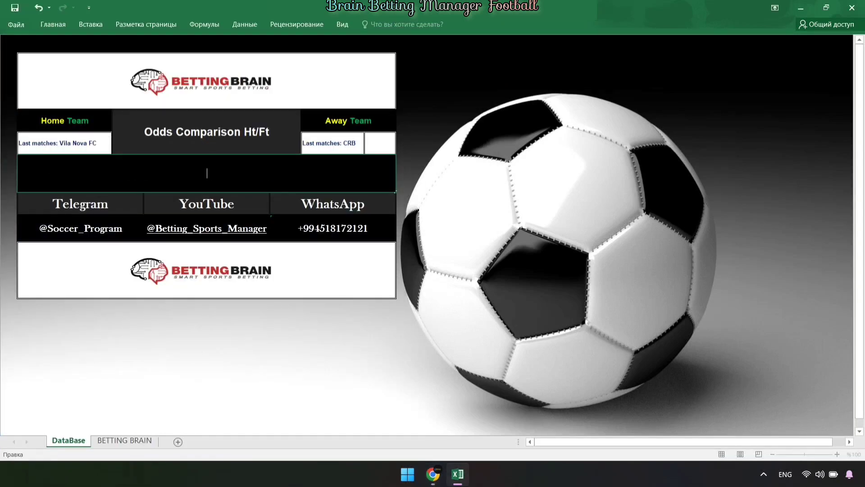
pyautogui.rightClick(171, 172)
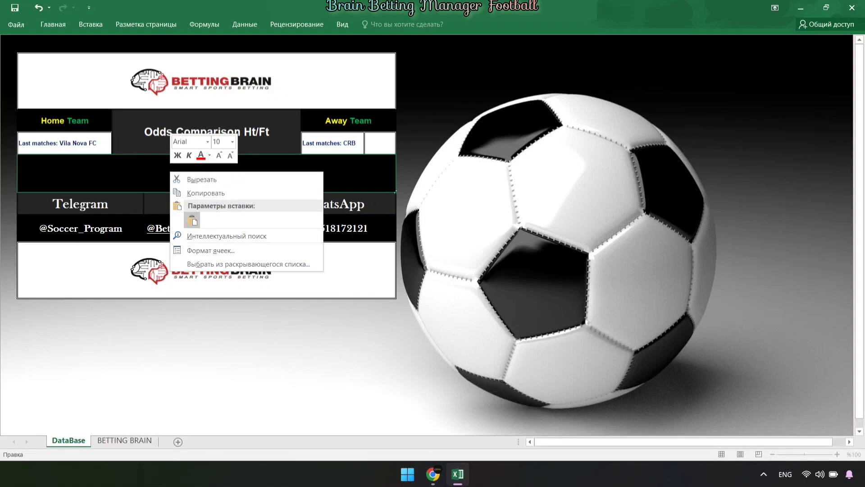
pyautogui.click(192, 220)
pyautogui.press('Return')
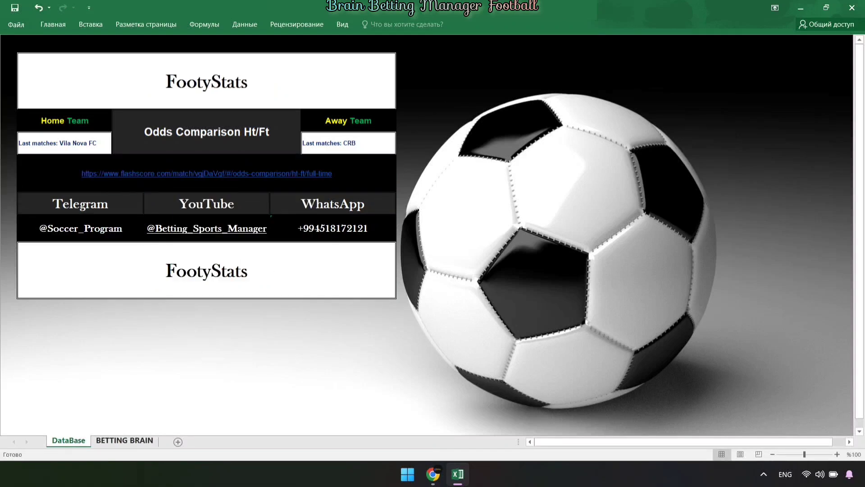
# Place the Flashscore HT/FT odds beside the sheet and compare them with the X/1 prediction
pyautogui.click(432, 473)
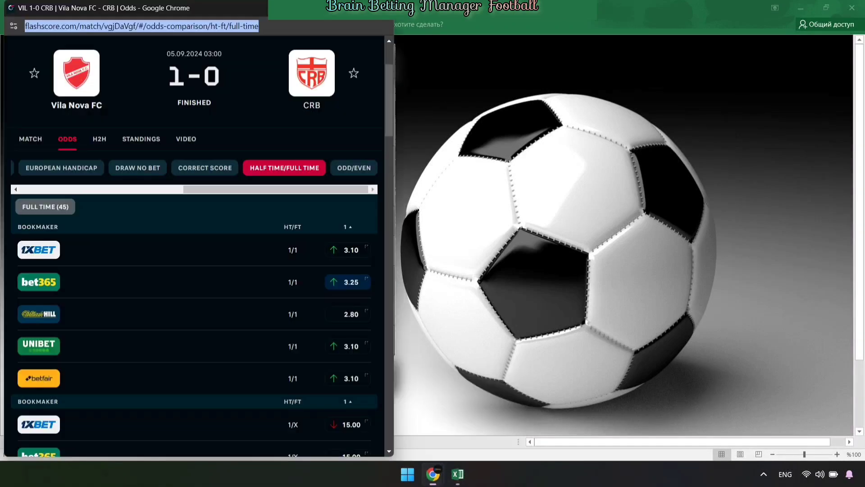
pyautogui.moveTo(148, 9); pyautogui.dragTo(566, 52)
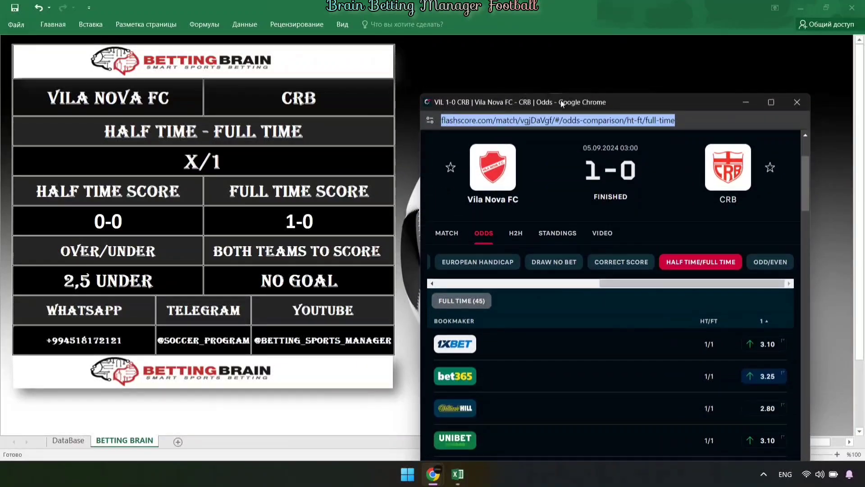
pyautogui.scroll(3, 564, 182)
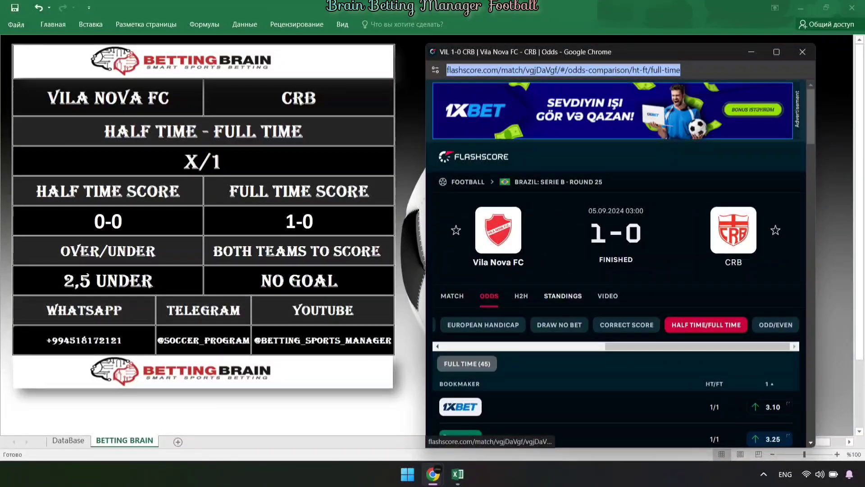
pyautogui.scroll(-5, 616, 270)
pyautogui.scroll(-5, 616, 271)
pyautogui.scroll(-5, 617, 271)
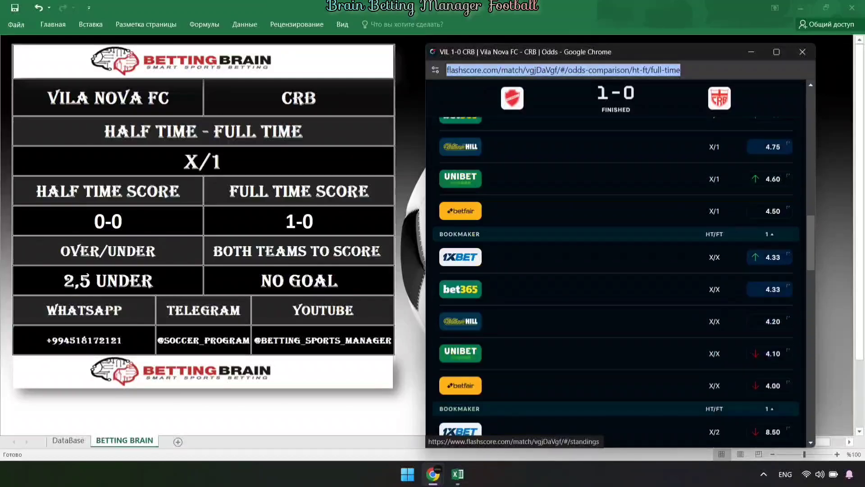
pyautogui.scroll(-5, 616, 270)
pyautogui.scroll(5, 616, 270)
pyautogui.scroll(5, 616, 271)
pyautogui.scroll(5, 616, 270)
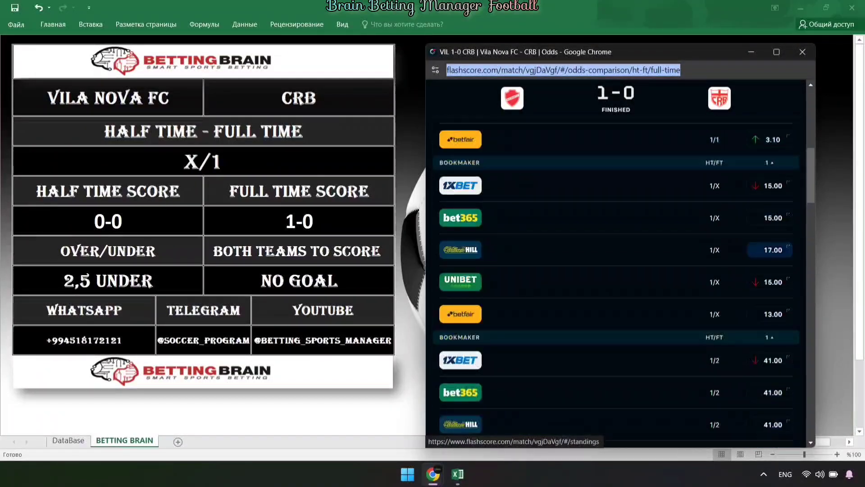
pyautogui.scroll(5, 616, 270)
pyautogui.scroll(-1, 616, 263)
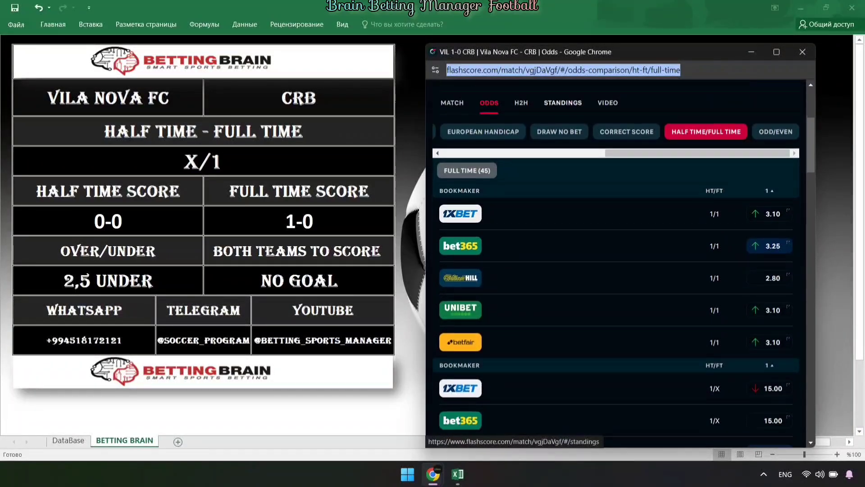
pyautogui.scroll(-5, 616, 263)
pyautogui.scroll(-4, 616, 262)
pyautogui.scroll(-3, 616, 263)
pyautogui.scroll(3, 616, 262)
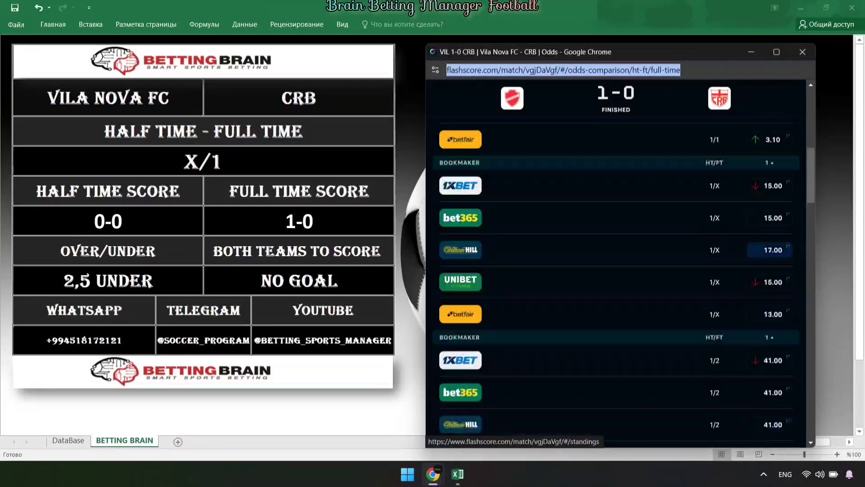
pyautogui.scroll(8, 616, 263)
# Check the correct-score odds against the predicted 0-0 and 1-0, then return to Flashscore favourites
pyautogui.click(626, 268)
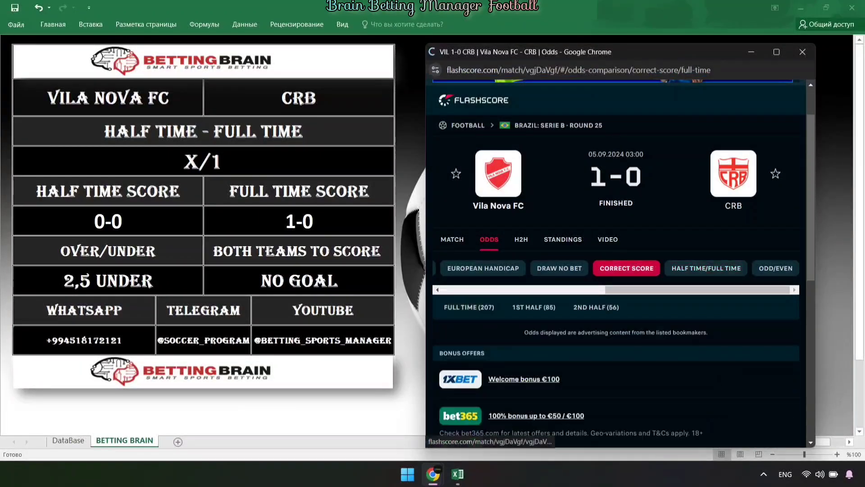
pyautogui.scroll(-1, 769, 298)
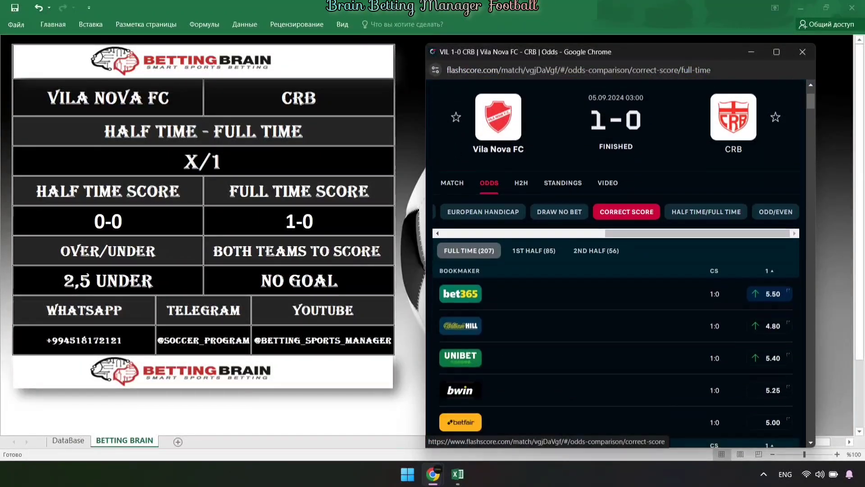
pyautogui.scroll(3, 616, 252)
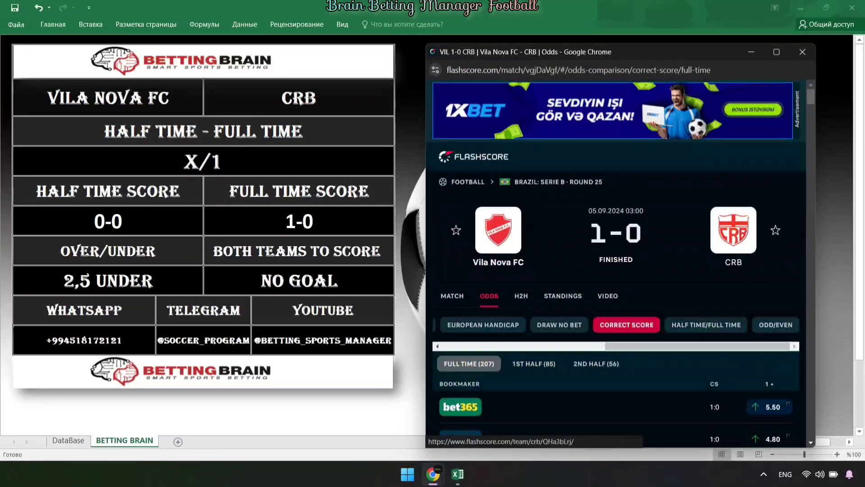
pyautogui.click(316, 161)
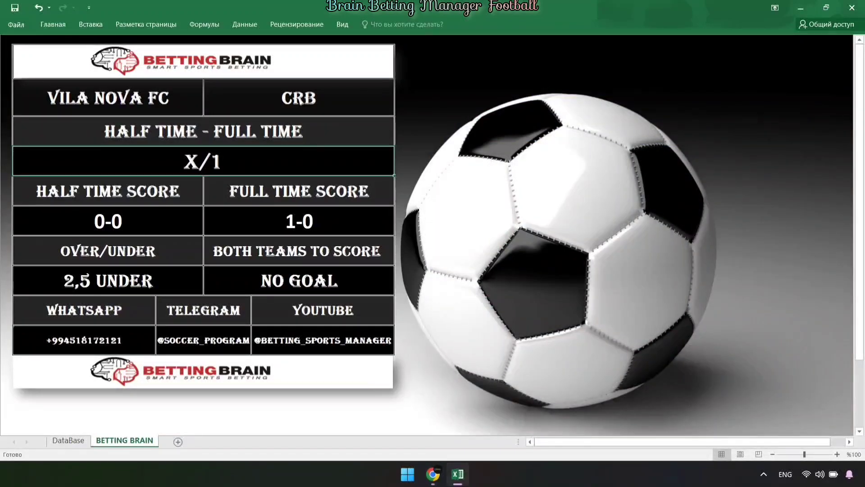
pyautogui.click(433, 473)
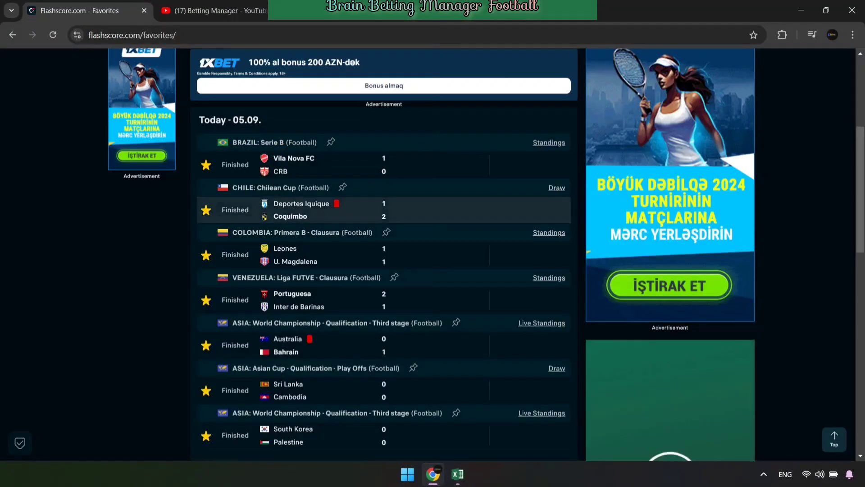
# Open the Deportes Iquique–Coquimbo head-to-head and select Deportes Iquique's last five home results
pyautogui.click(297, 210)
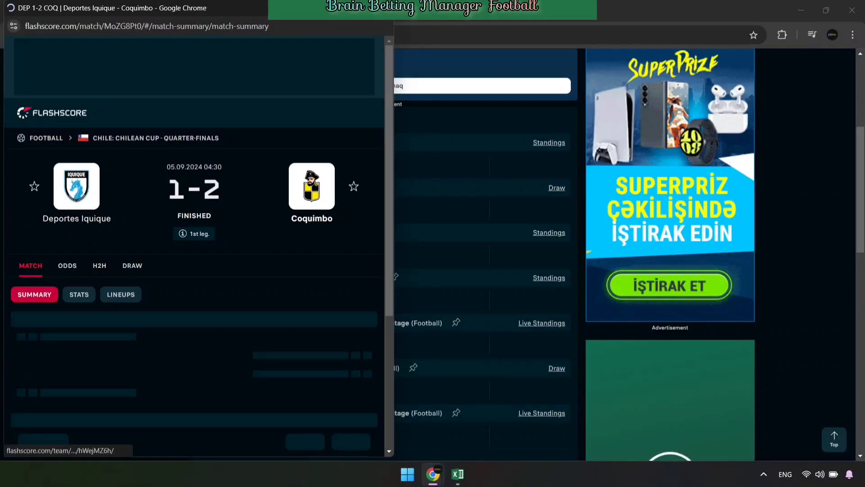
pyautogui.scroll(-1, 194, 248)
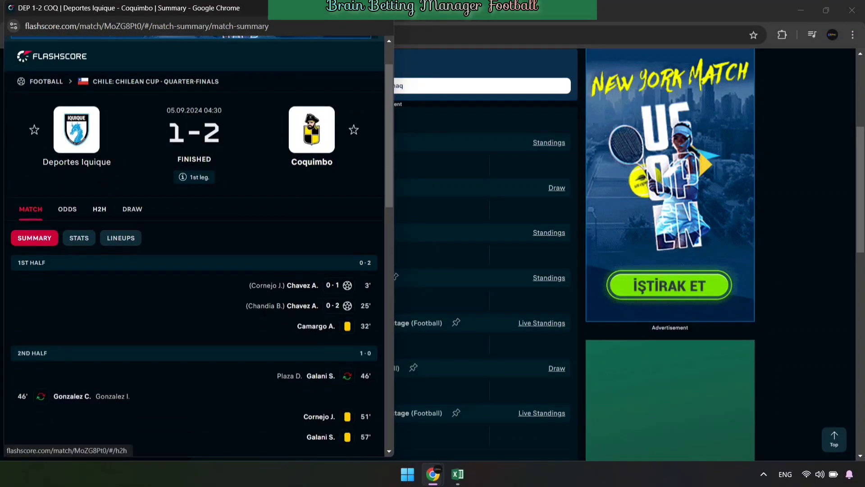
pyautogui.click(99, 209)
pyautogui.scroll(-1, 99, 209)
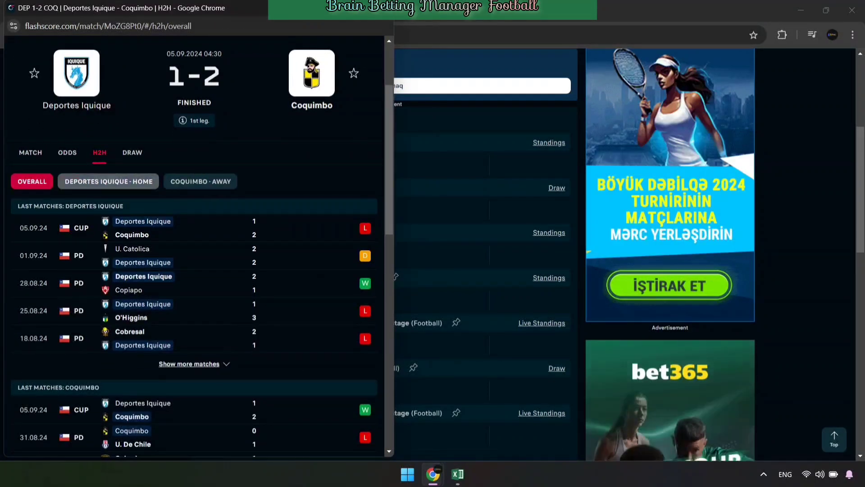
pyautogui.click(108, 181)
pyautogui.scroll(-1, 108, 181)
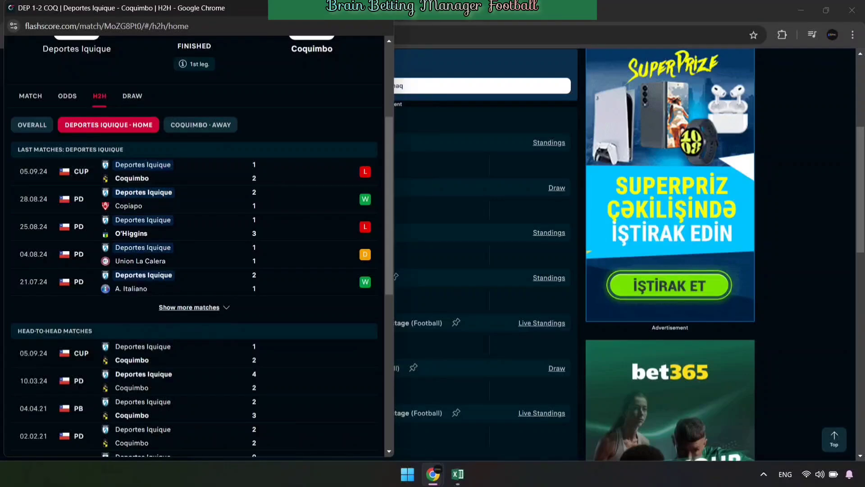
pyautogui.moveTo(16, 149); pyautogui.dragTo(367, 289)
# Paste Deportes Iquique's last five home results into the DataBase Home Team cell
pyautogui.rightClick(367, 288)
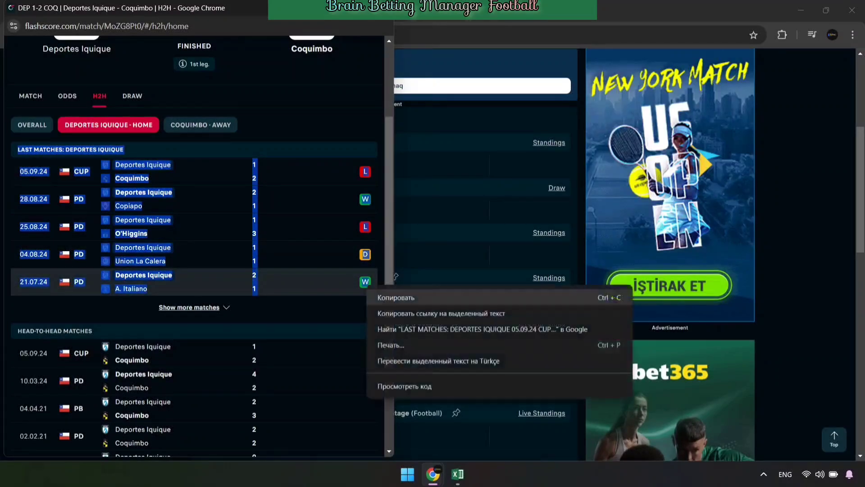
pyautogui.click(395, 297)
pyautogui.click(458, 474)
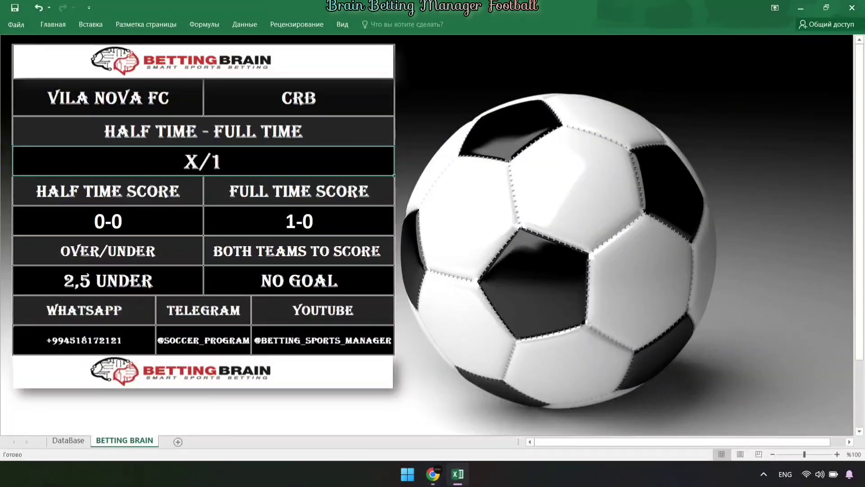
pyautogui.hotkey('ctrl', 'pageup')
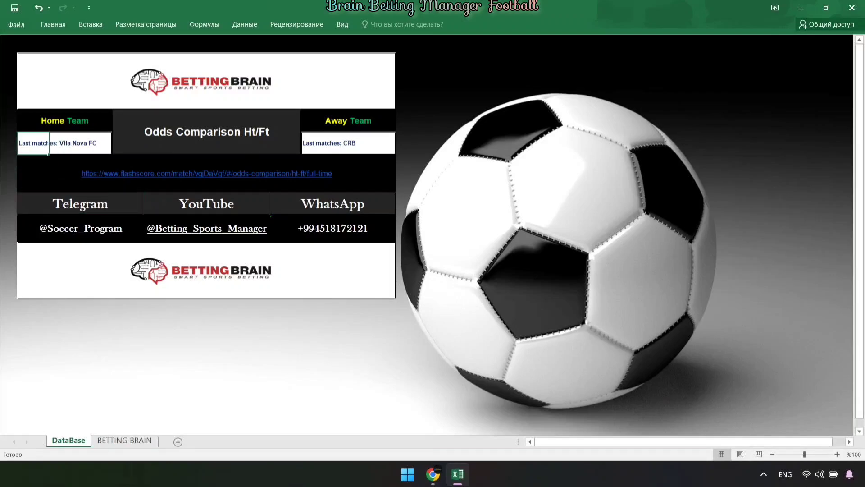
pyautogui.rightClick(27, 141)
pyautogui.click(63, 190)
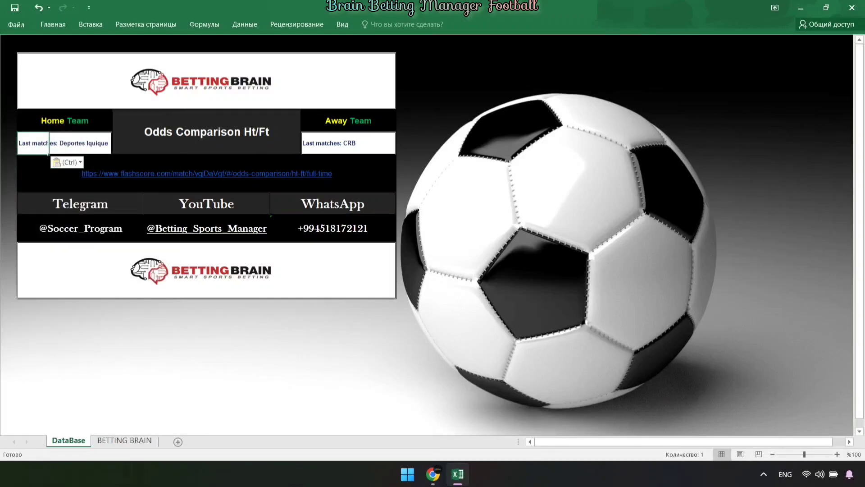
# Paste Coquimbo's last five away results into the Away Team cell
pyautogui.moveTo(433, 474)
pyautogui.click(494, 407)
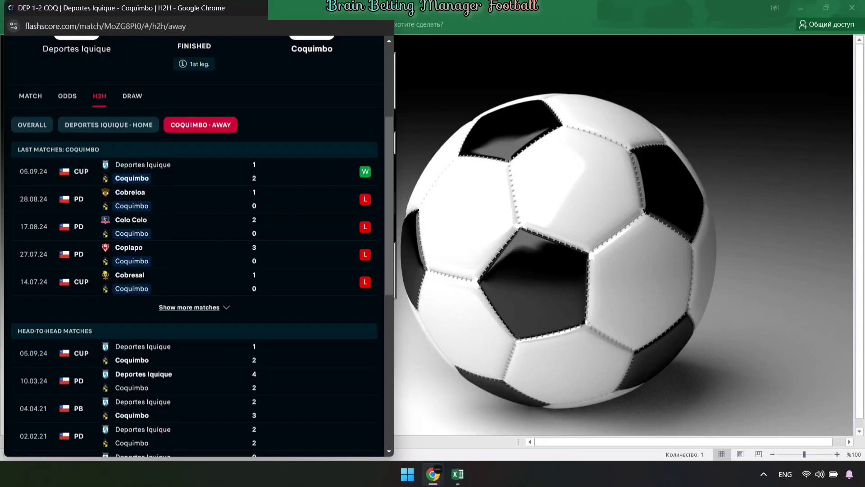
pyautogui.moveTo(18, 149)
pyautogui.mouseDown()
pyautogui.moveTo(255, 180)
pyautogui.moveTo(256, 289)
pyautogui.mouseUp()
pyautogui.rightClick(368, 284)
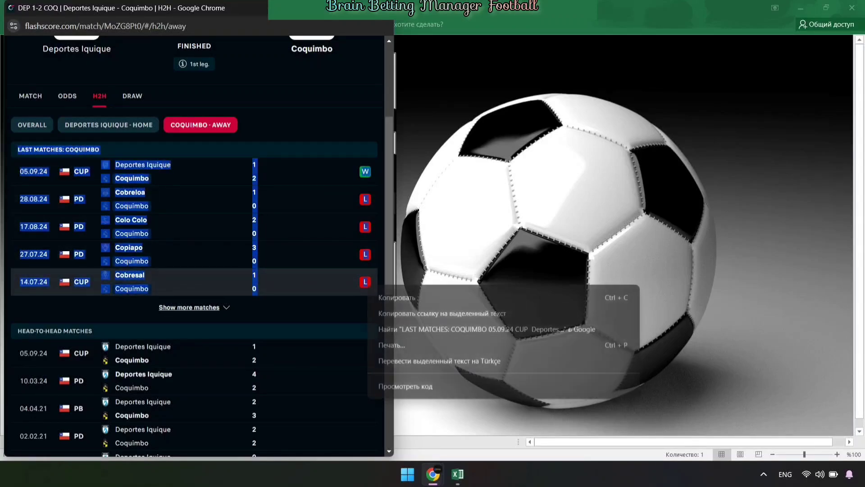
pyautogui.click(388, 296)
pyautogui.hotkey('alt', 'Tab')
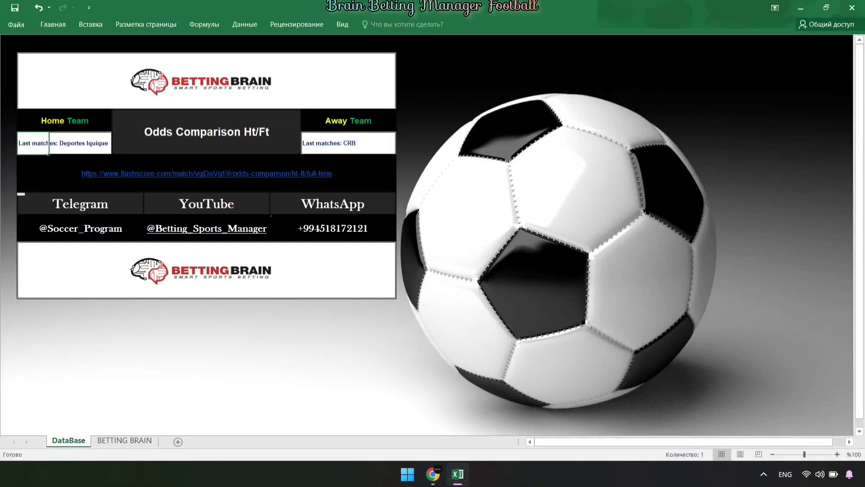
pyautogui.rightClick(312, 145)
pyautogui.click(351, 195)
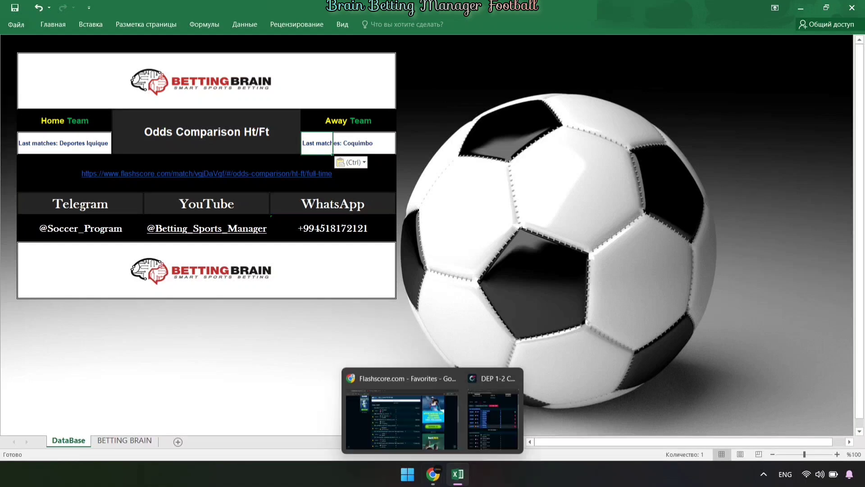
pyautogui.click(493, 419)
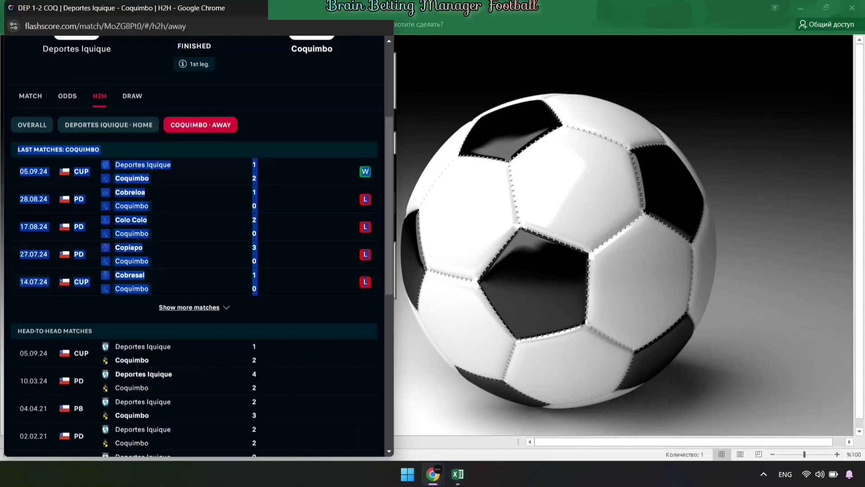
# Copy the URL of the Deportes Iquique–Coquimbo half-time/full-time odds page
pyautogui.click(67, 96)
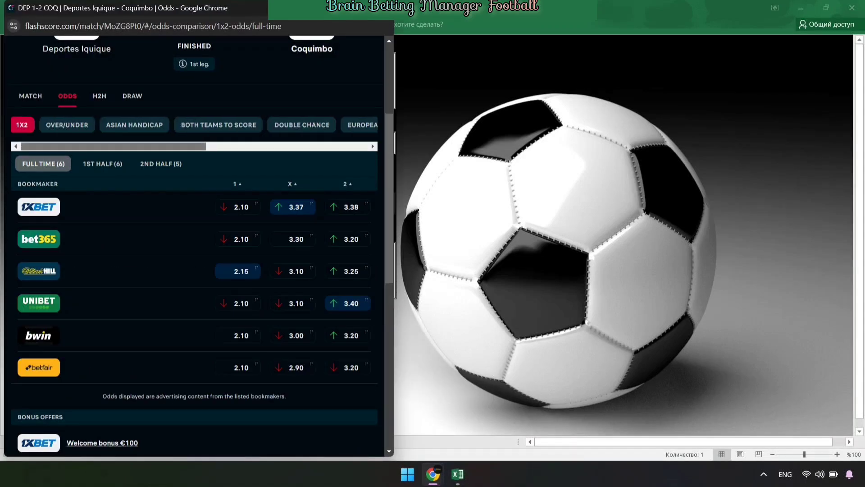
pyautogui.hscroll(5, 193, 124)
pyautogui.click(284, 124)
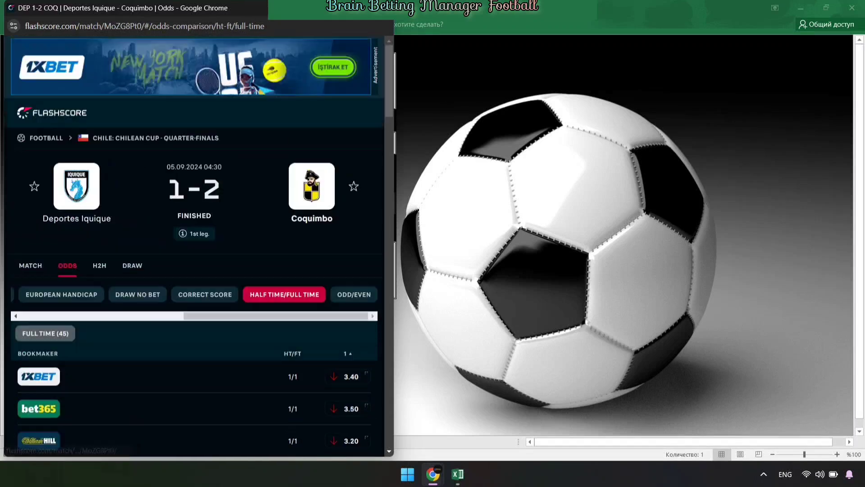
pyautogui.scroll(4, 194, 225)
pyautogui.click(144, 25)
pyautogui.rightClick(216, 26)
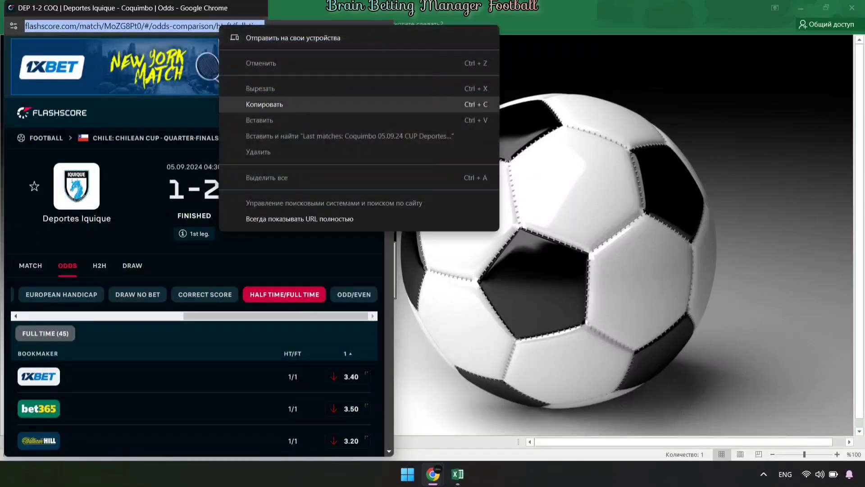
pyautogui.click(315, 110)
# Replace the old Vila Nova link in the link cell with the new HT/FT odds URL
pyautogui.click(457, 473)
pyautogui.rightClick(353, 171)
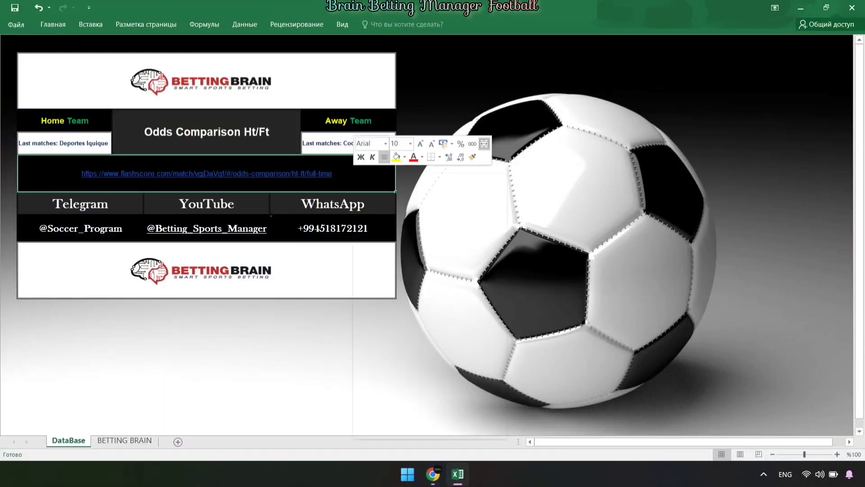
pyautogui.click(388, 292)
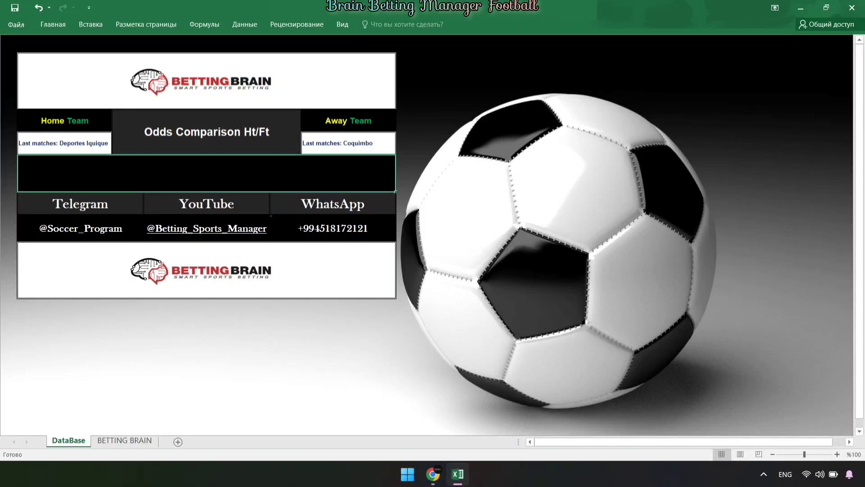
pyautogui.doubleClick(183, 172)
pyautogui.rightClick(182, 169)
pyautogui.click(205, 220)
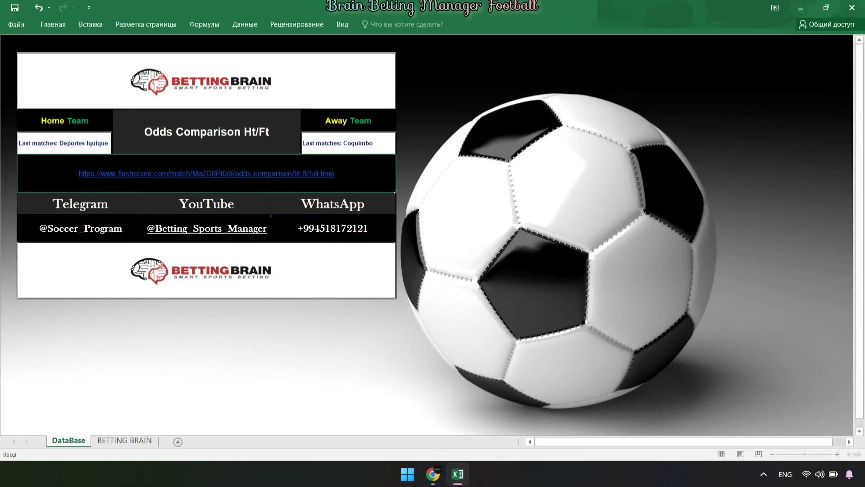
pyautogui.click(80, 228)
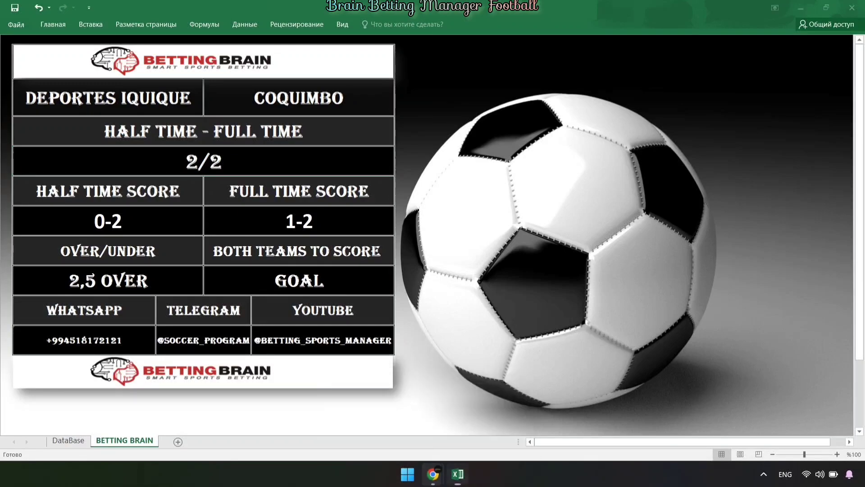
# Place the Flashscore odds beside the prediction panel and review the HT/FT odds
pyautogui.click(392, 393)
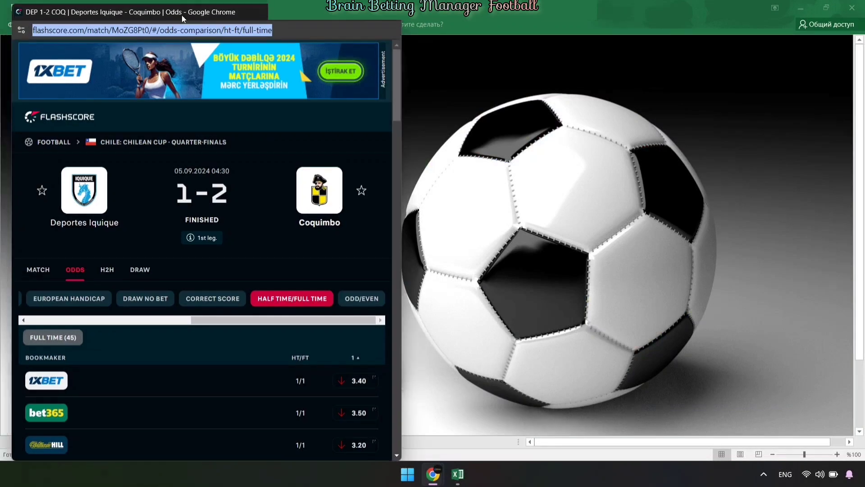
pyautogui.moveTo(182, 13); pyautogui.dragTo(593, 64)
pyautogui.scroll(-3, 606, 271)
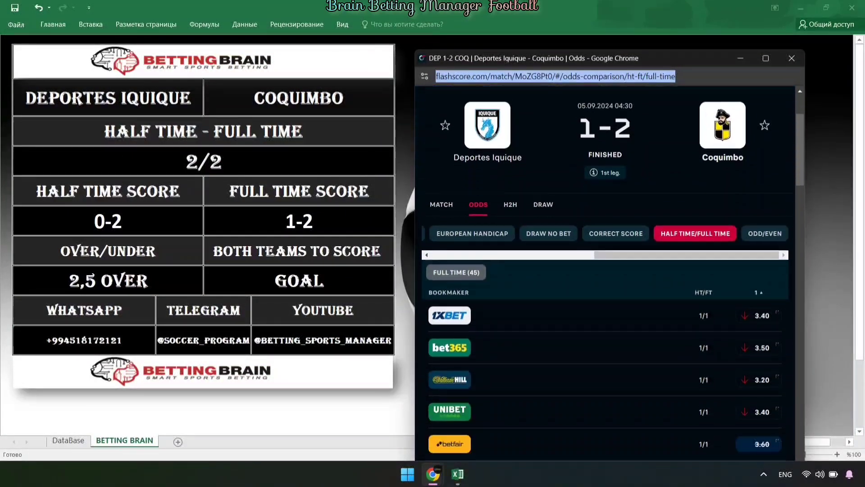
pyautogui.scroll(-3, 606, 270)
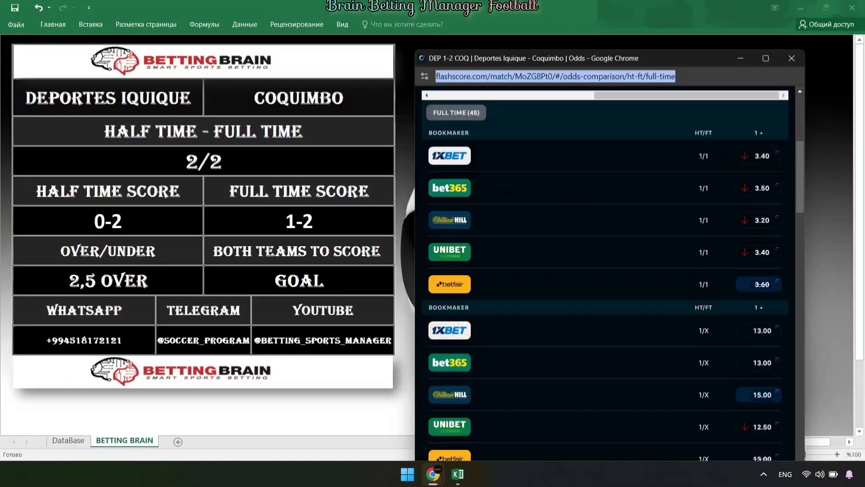
pyautogui.scroll(-10, 605, 270)
pyautogui.scroll(-10, 606, 270)
pyautogui.scroll(-5, 605, 270)
pyautogui.scroll(-1, 605, 271)
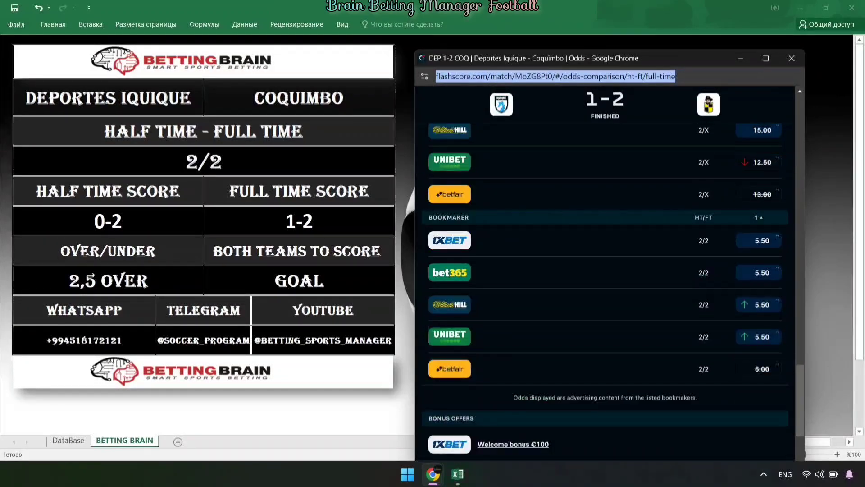
pyautogui.scroll(2, 605, 271)
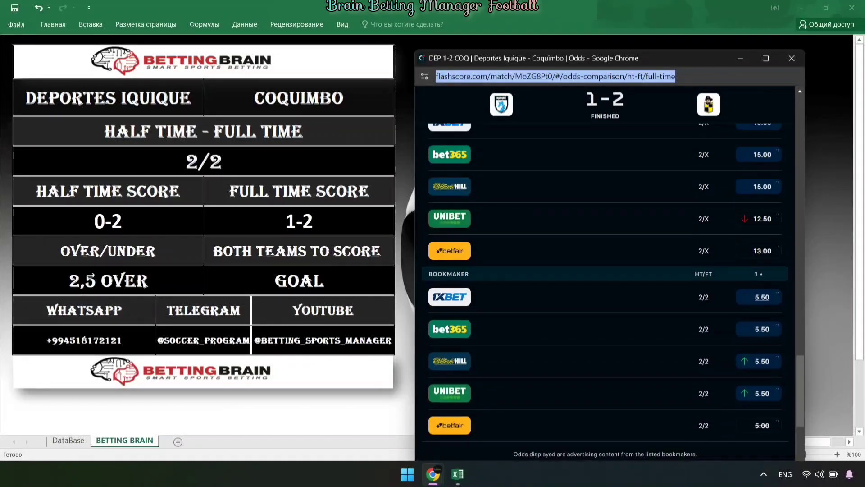
pyautogui.scroll(8, 605, 271)
pyautogui.scroll(8, 605, 270)
pyautogui.scroll(7, 605, 271)
pyautogui.scroll(4, 606, 270)
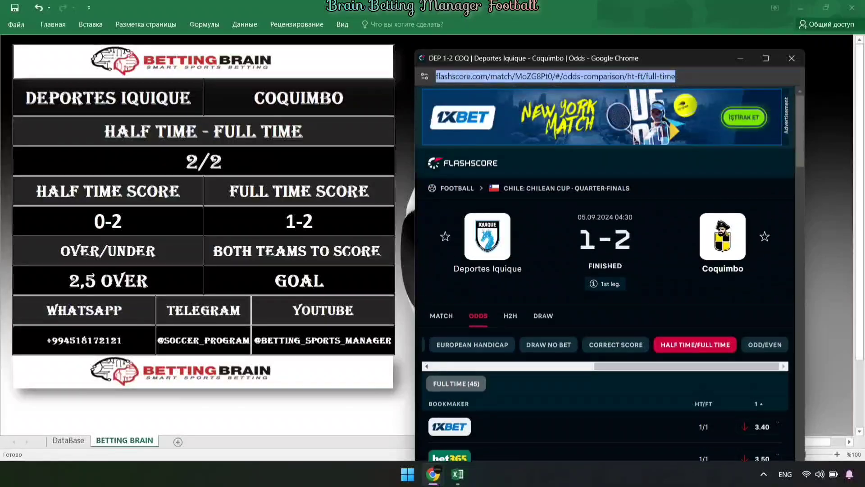
pyautogui.scroll(-4, 606, 271)
# Review the Deportes Iquique–Coquimbo correct-score odds against the 2/2 prediction
pyautogui.click(615, 231)
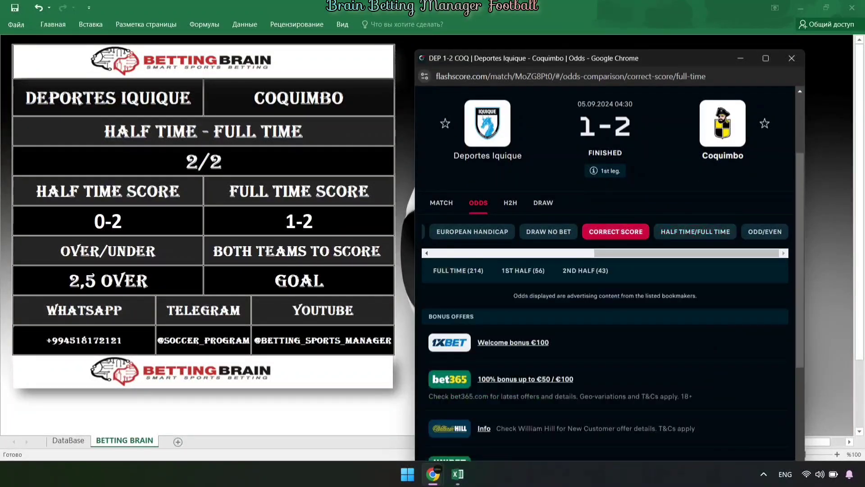
pyautogui.scroll(-10, 605, 271)
pyautogui.scroll(-3, 605, 271)
pyautogui.scroll(-8, 606, 270)
pyautogui.scroll(-8, 605, 271)
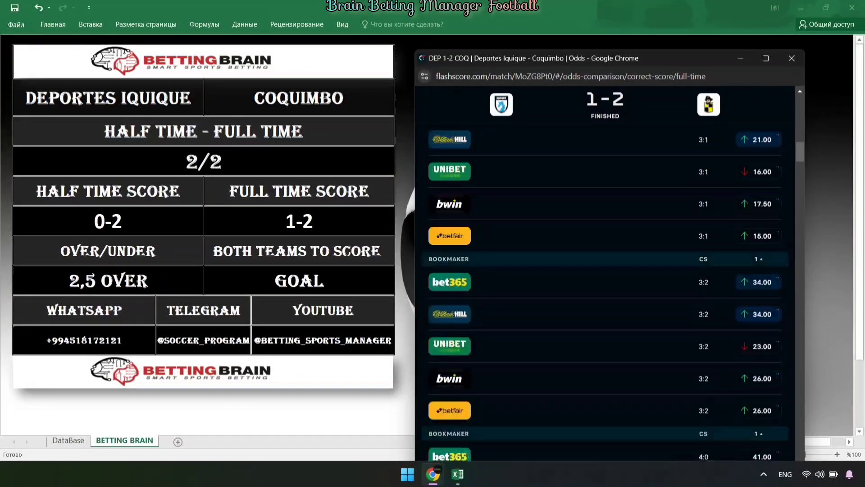
pyautogui.scroll(-8, 606, 271)
pyautogui.scroll(-8, 605, 271)
pyautogui.scroll(-8, 605, 270)
pyautogui.scroll(-8, 605, 270)
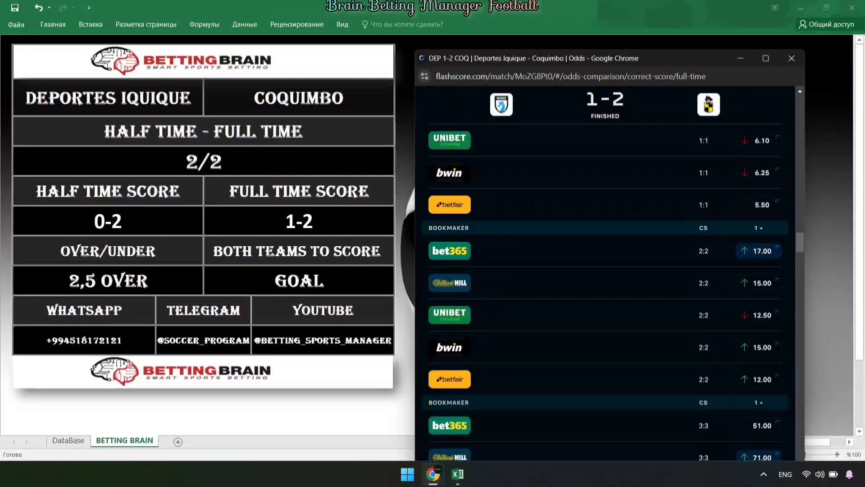
pyautogui.scroll(-8, 605, 271)
pyautogui.scroll(-8, 605, 271)
pyautogui.scroll(-4, 606, 271)
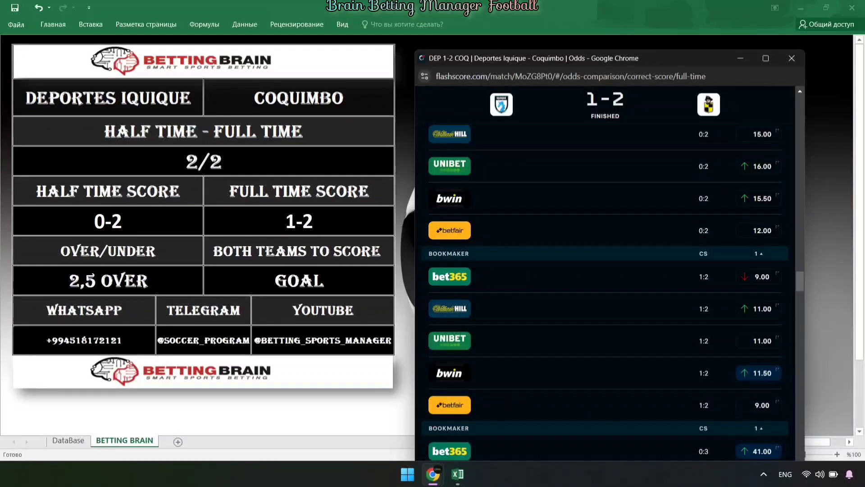
pyautogui.scroll(8, 605, 270)
pyautogui.scroll(8, 605, 270)
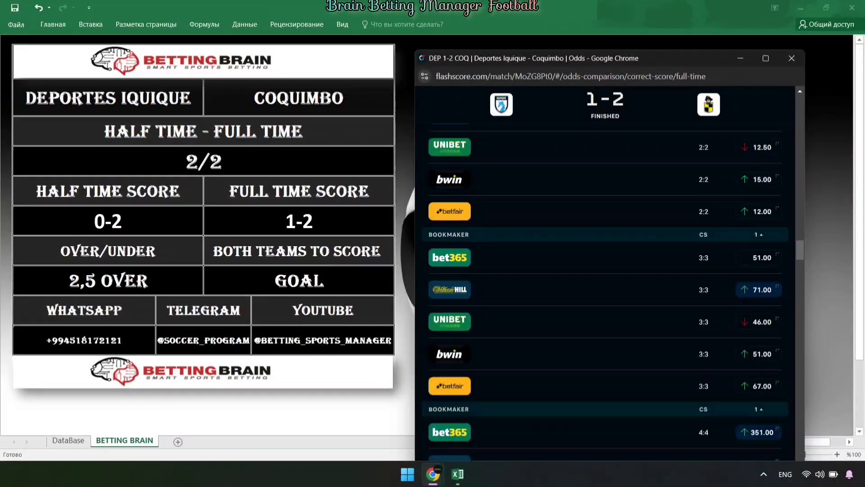
pyautogui.scroll(8, 605, 271)
pyautogui.scroll(8, 606, 270)
pyautogui.scroll(8, 605, 271)
pyautogui.scroll(8, 605, 270)
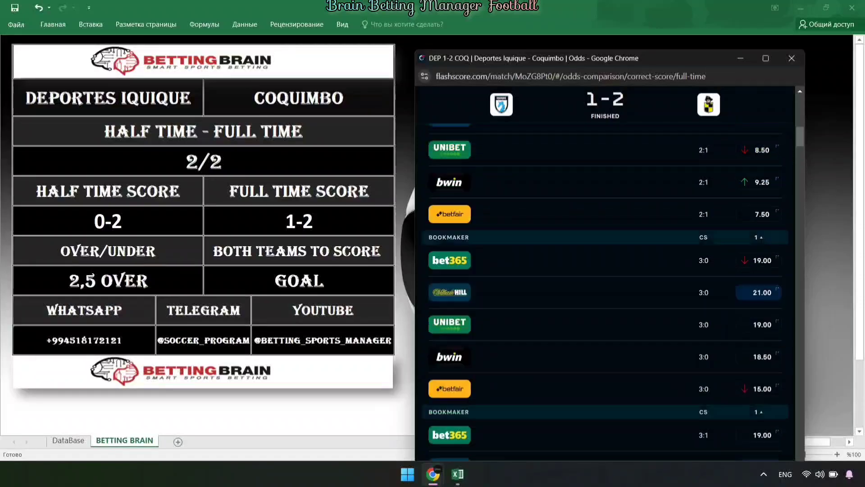
pyautogui.scroll(8, 605, 270)
# Check the match summary's goal events, then close the Flashscore match window
pyautogui.click(441, 316)
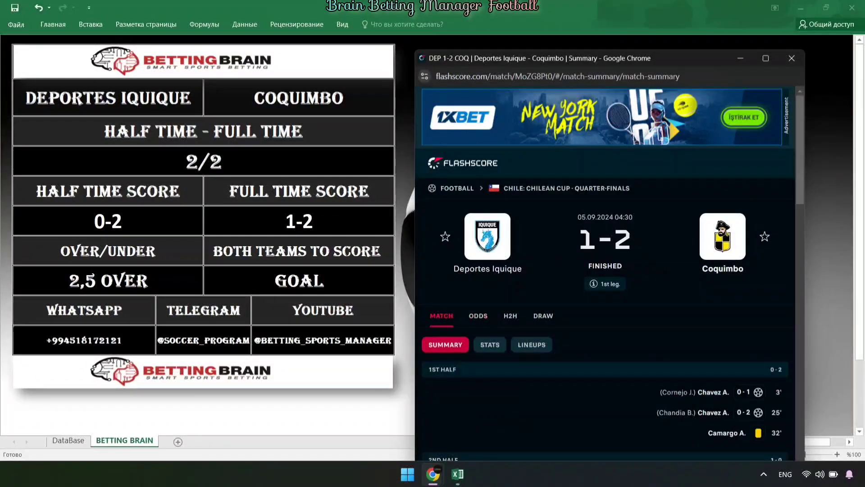
pyautogui.scroll(-3, 605, 271)
pyautogui.scroll(-2, 606, 270)
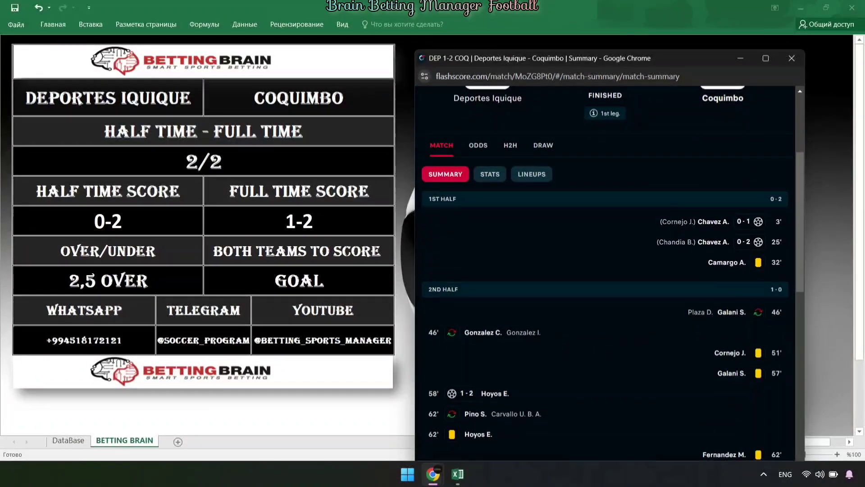
pyautogui.scroll(-3, 605, 271)
pyautogui.scroll(-2, 605, 271)
pyautogui.scroll(5, 605, 271)
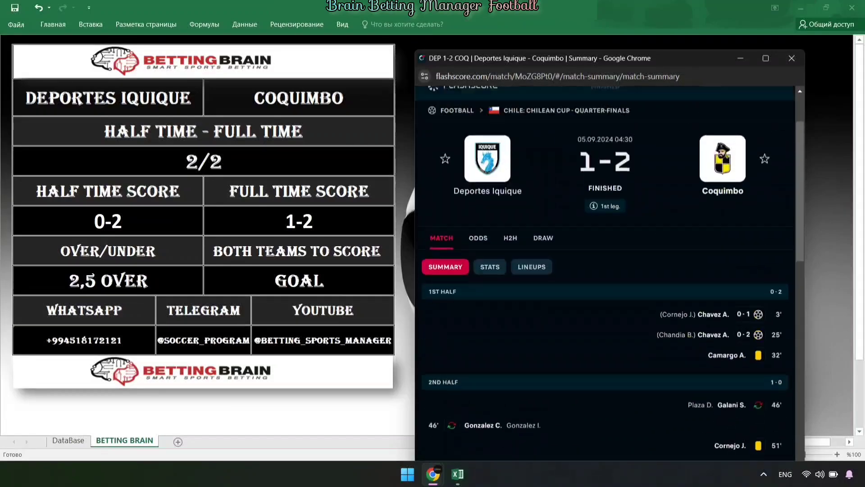
pyautogui.scroll(3, 605, 271)
pyautogui.scroll(-2, 606, 270)
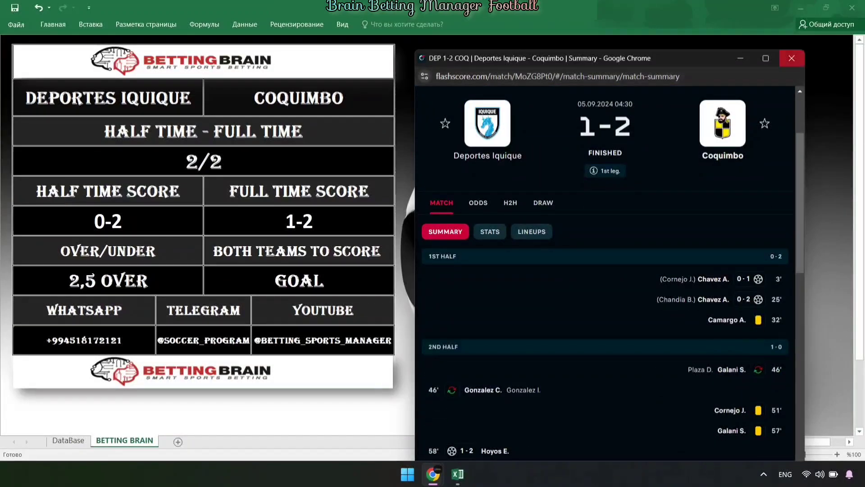
pyautogui.click(791, 58)
pyautogui.moveTo(433, 474)
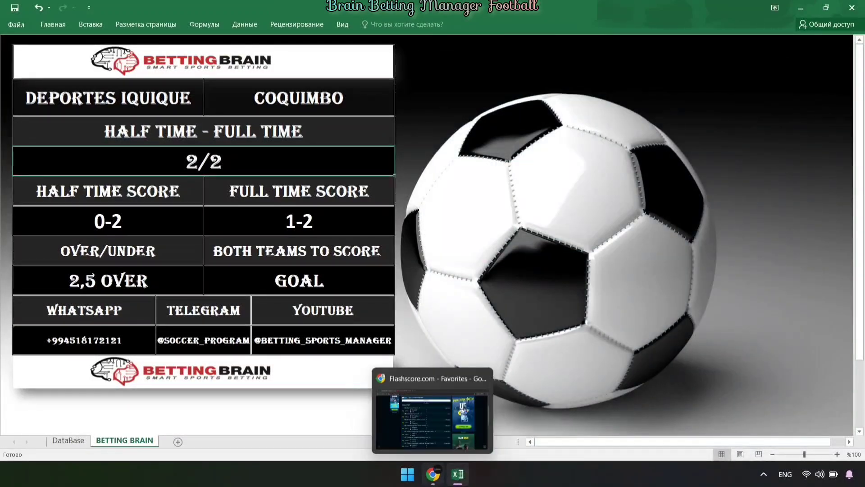
# Open the Leones vs U. Magdalena head-to-head page, filtered to Leones' home matches
pyautogui.click(433, 474)
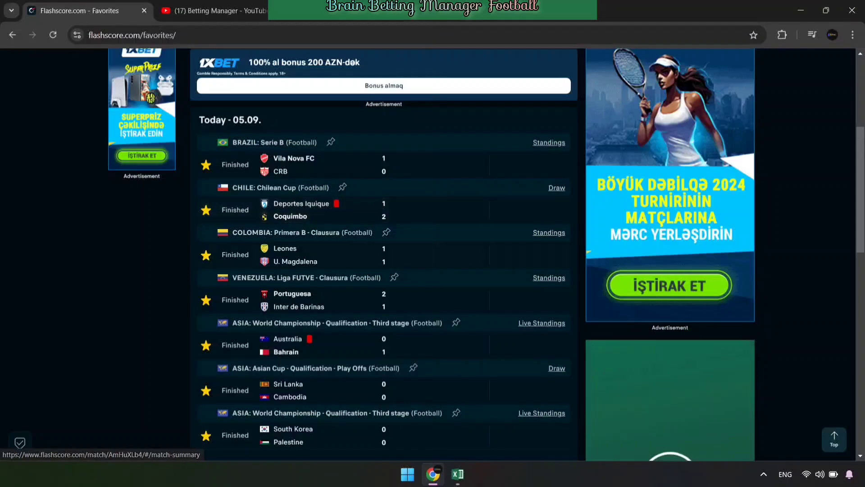
pyautogui.click(315, 255)
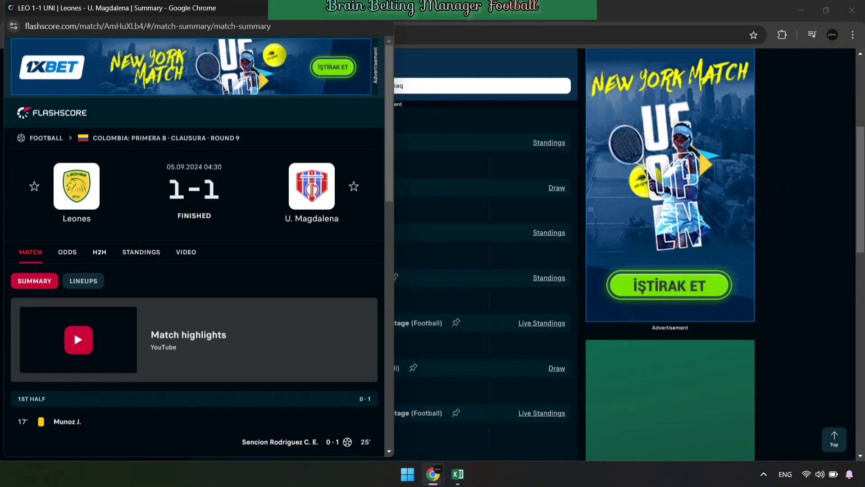
pyautogui.click(99, 252)
pyautogui.scroll(-1, 99, 262)
pyautogui.click(90, 224)
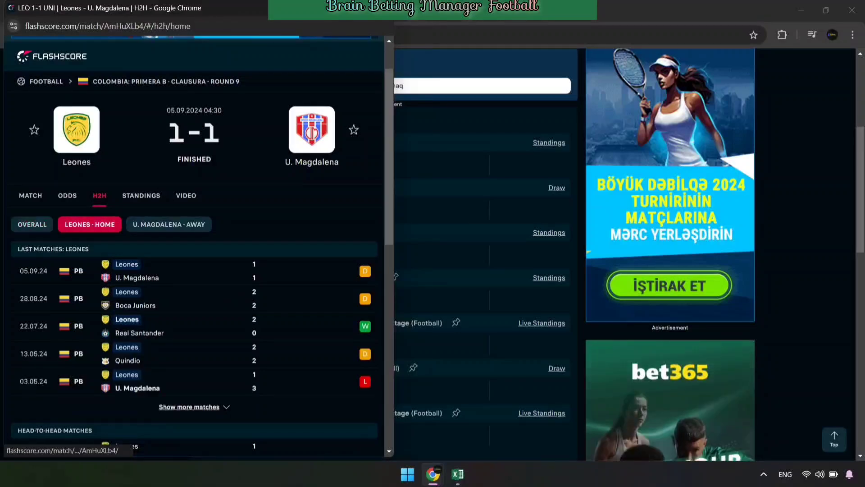
pyautogui.scroll(-1, 194, 246)
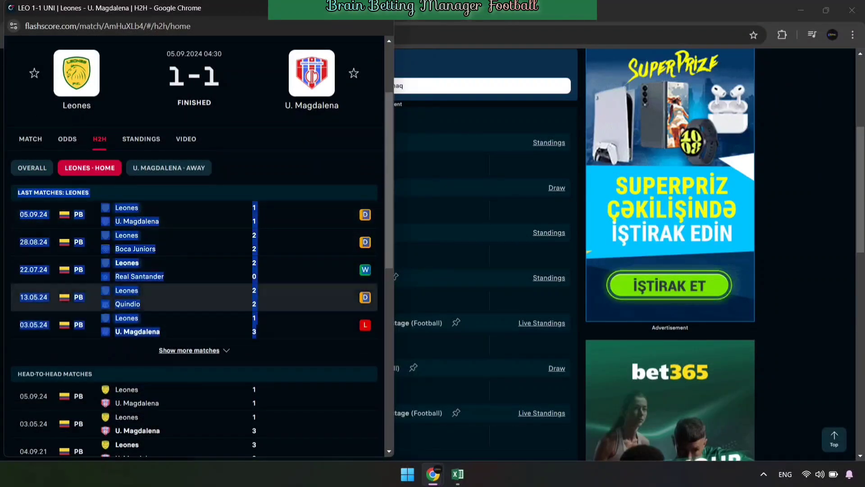
# Copy Leones' recent home match list into the DataBase sheet's home-team cell
pyautogui.moveTo(47, 215); pyautogui.dragTo(369, 332)
pyautogui.rightClick(369, 332)
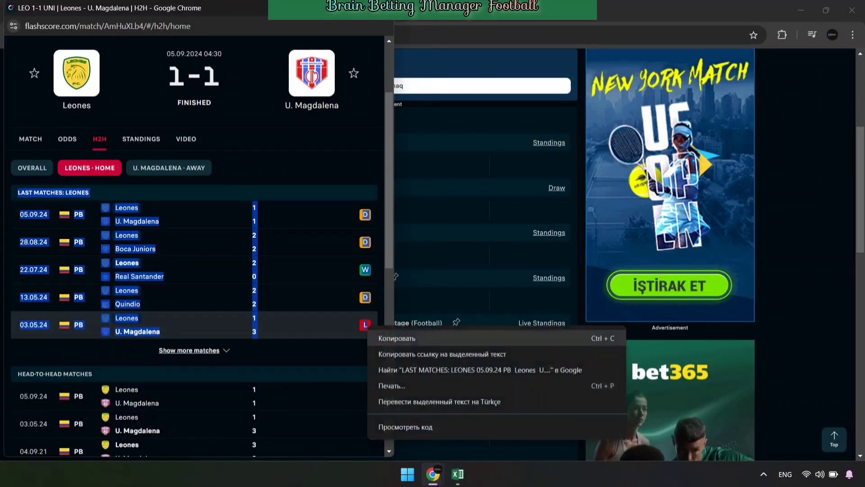
pyautogui.click(397, 338)
pyautogui.click(458, 474)
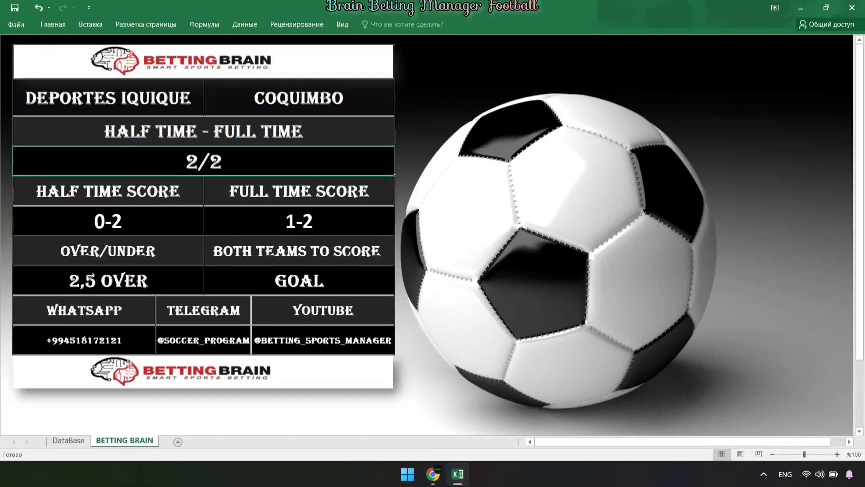
pyautogui.click(68, 441)
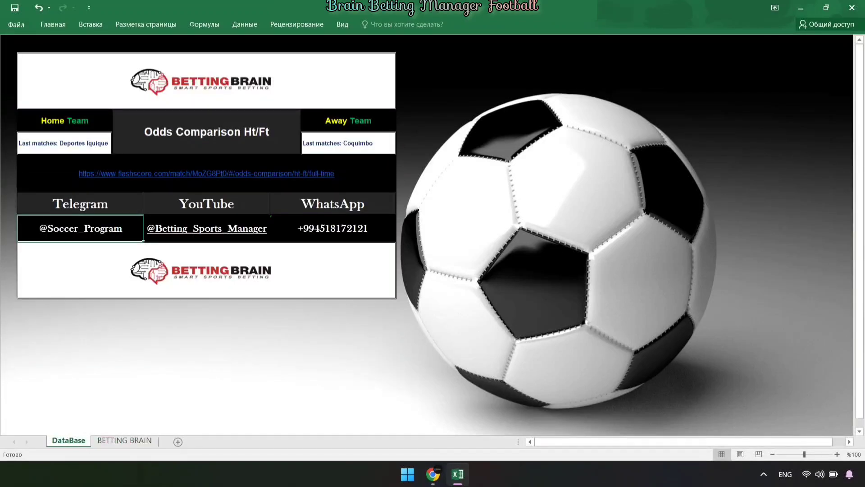
pyautogui.rightClick(27, 142)
pyautogui.click(65, 190)
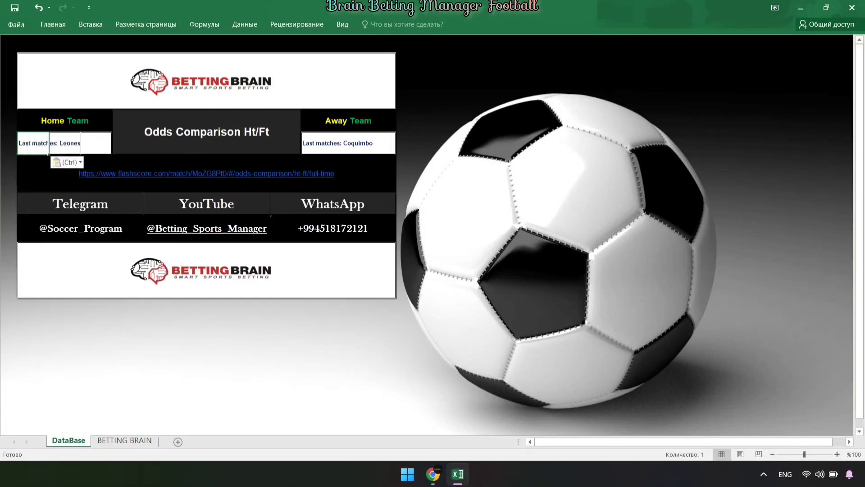
# Copy U. Magdalena's last away matches into the DataBase sheet's away-team cell
pyautogui.click(489, 383)
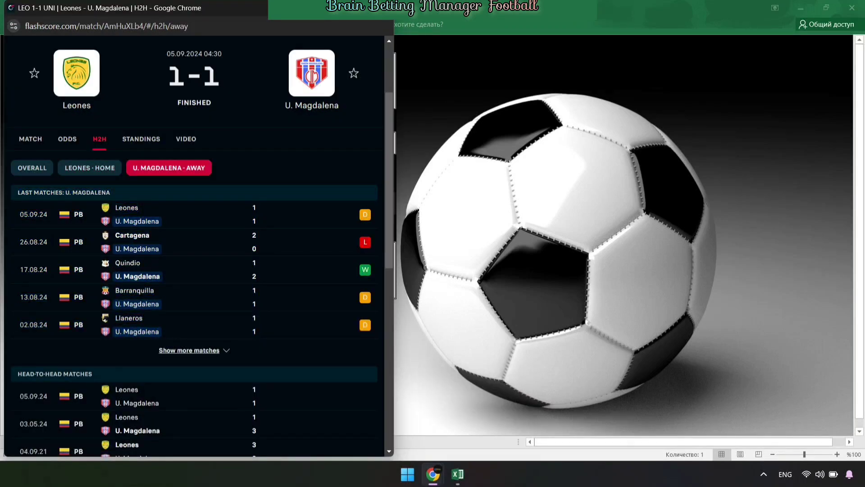
pyautogui.moveTo(25, 192); pyautogui.dragTo(257, 334)
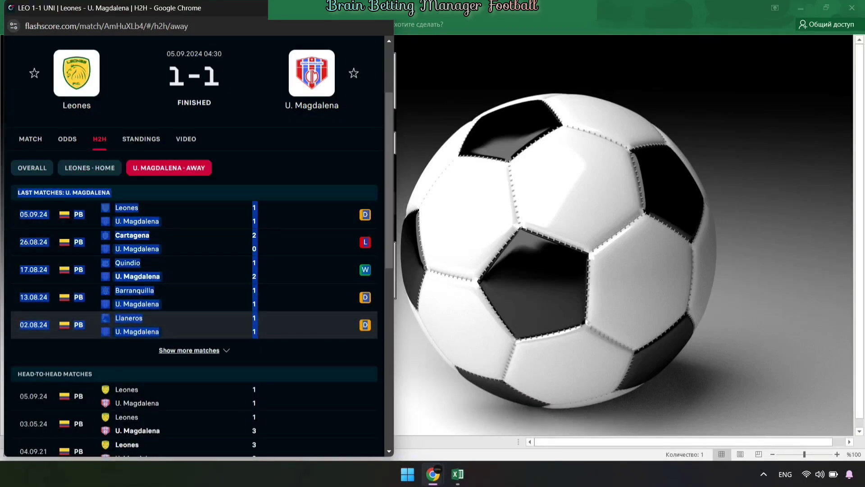
pyautogui.rightClick(365, 325)
pyautogui.click(392, 337)
pyautogui.hotkey('alt', 'Tab')
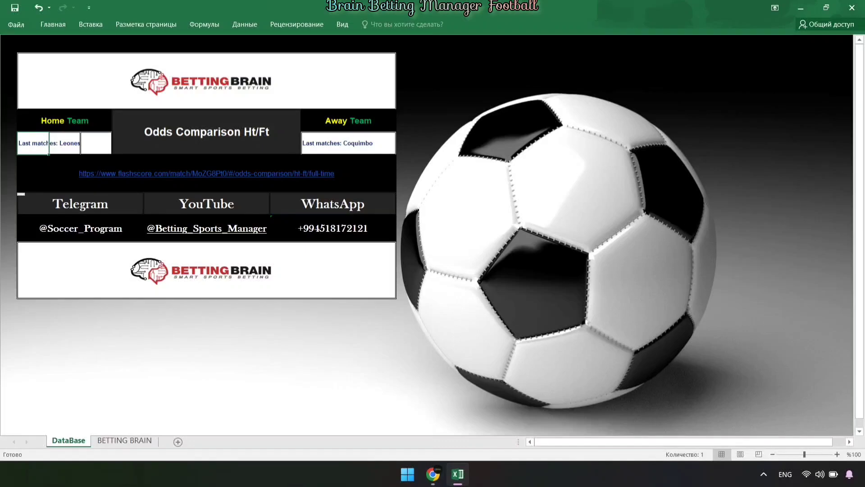
pyautogui.rightClick(319, 142)
pyautogui.click(357, 191)
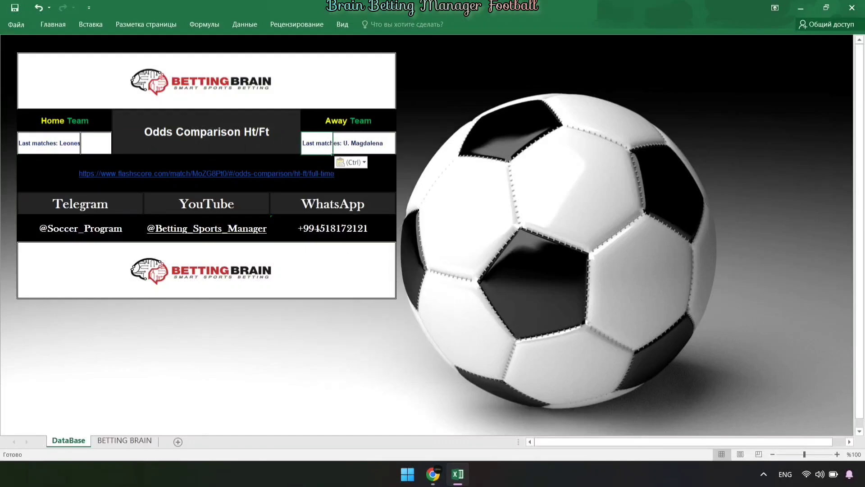
# Copy the address of the match's half time/full time odds page on Flashscore
pyautogui.click(136, 185)
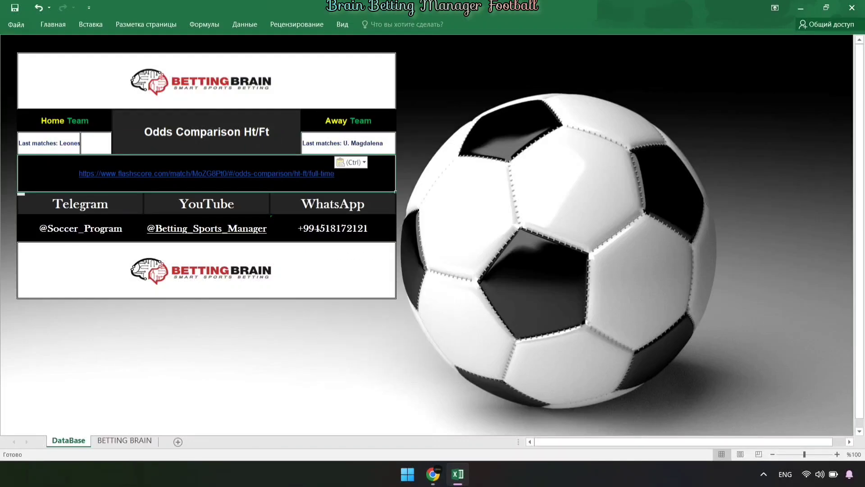
pyautogui.moveTo(432, 474)
pyautogui.click(493, 410)
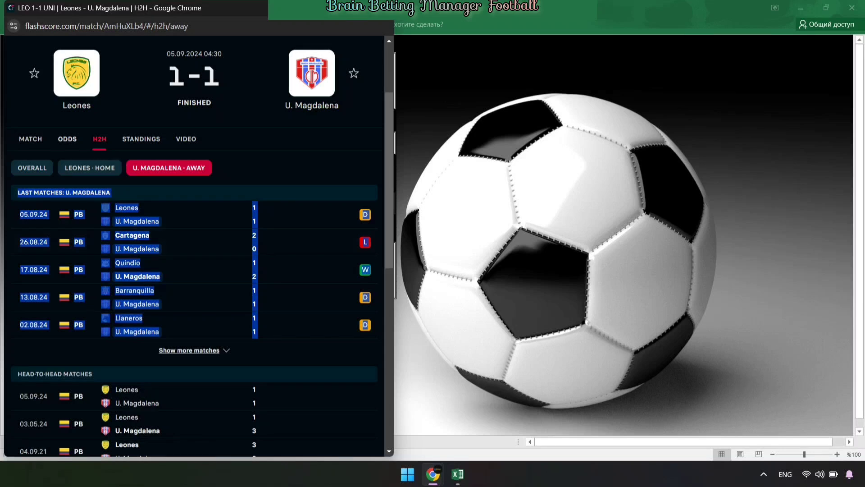
pyautogui.click(67, 139)
pyautogui.hscroll(5, 194, 168)
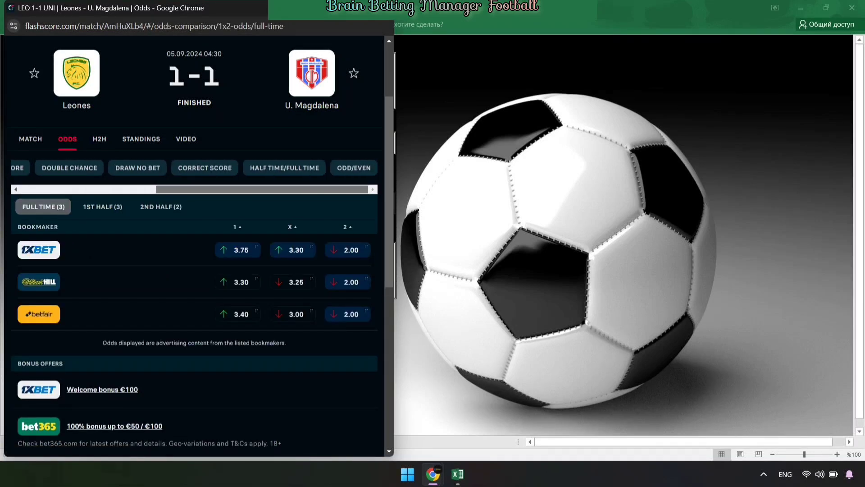
pyautogui.scroll(3, 285, 281)
pyautogui.click(284, 281)
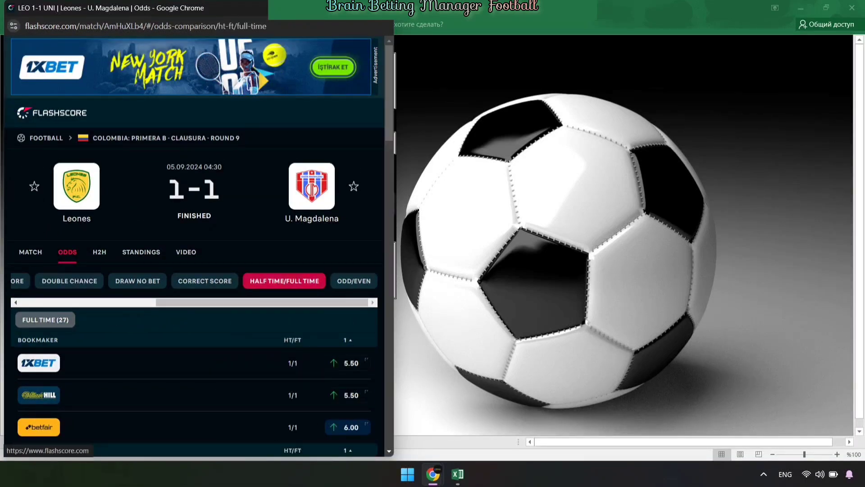
pyautogui.rightClick(228, 26)
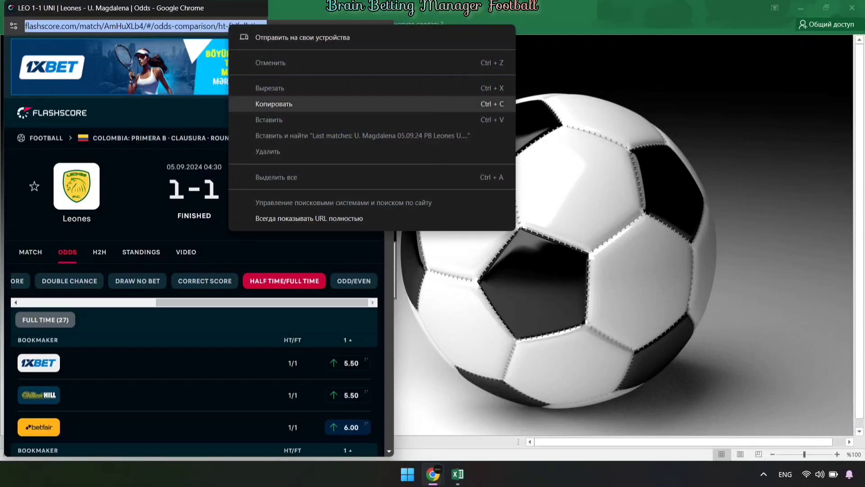
pyautogui.click(274, 104)
# Replace the old match link with the HT/FT odds URL and view the BETTING BRAIN sheet
pyautogui.click(458, 473)
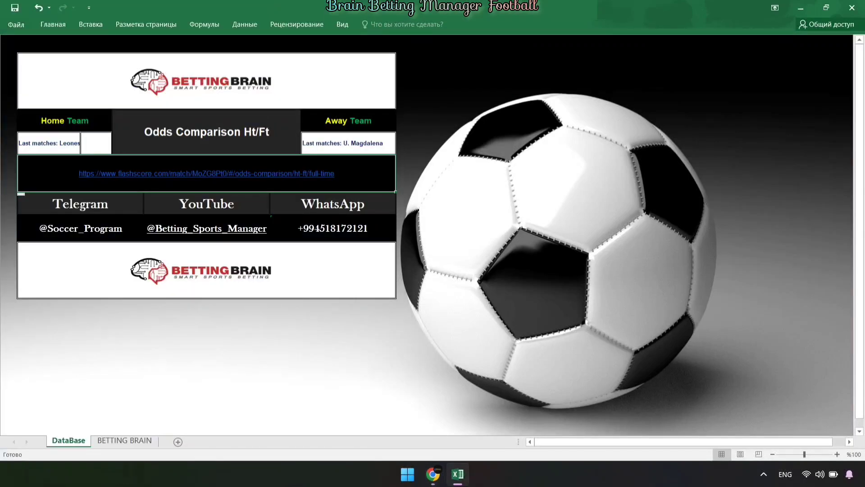
pyautogui.rightClick(356, 179)
pyautogui.click(405, 298)
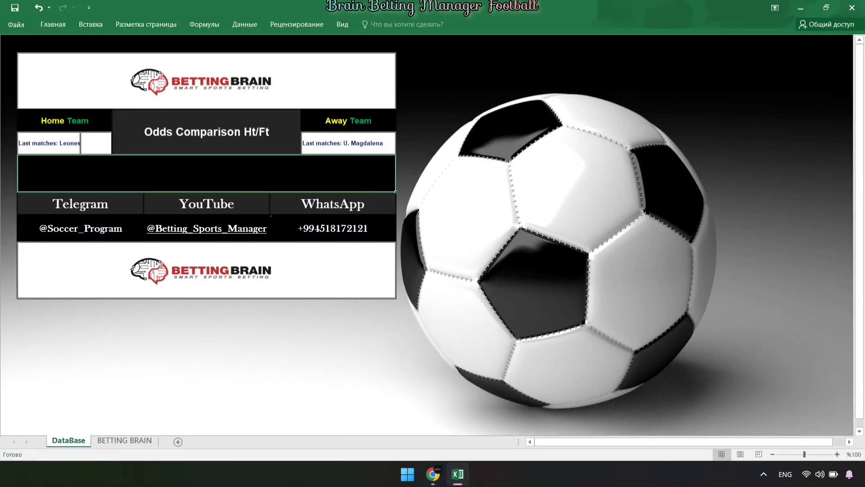
pyautogui.rightClick(207, 173)
pyautogui.press('Escape')
pyautogui.press('Return')
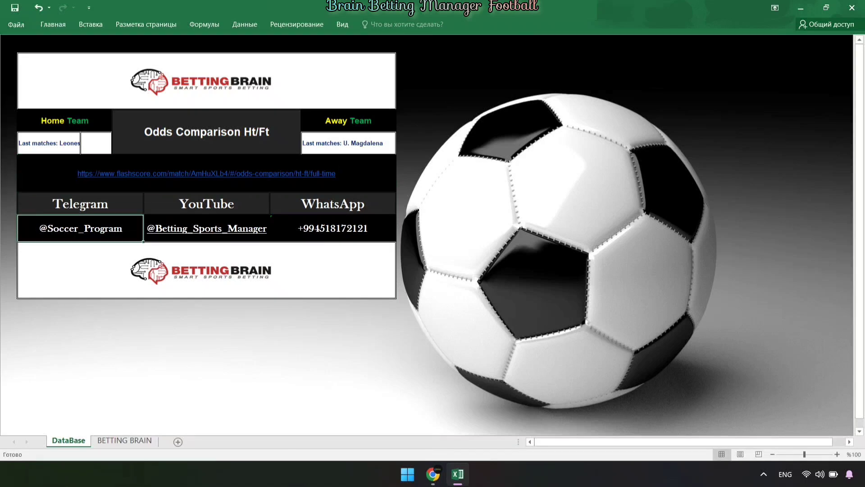
pyautogui.hotkey('ctrl', 'pagedown')
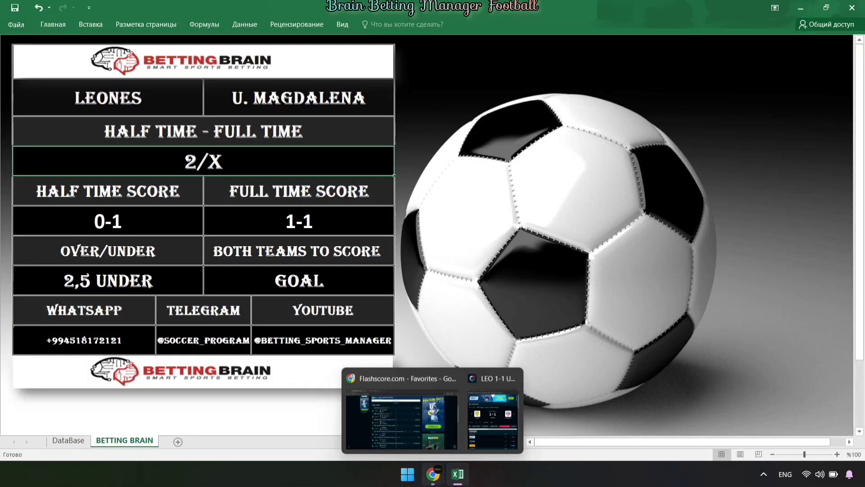
# Move the Flashscore match window beside the result table and review the HT/FT odds
pyautogui.click(433, 474)
pyautogui.moveTo(158, 7); pyautogui.dragTo(566, 47)
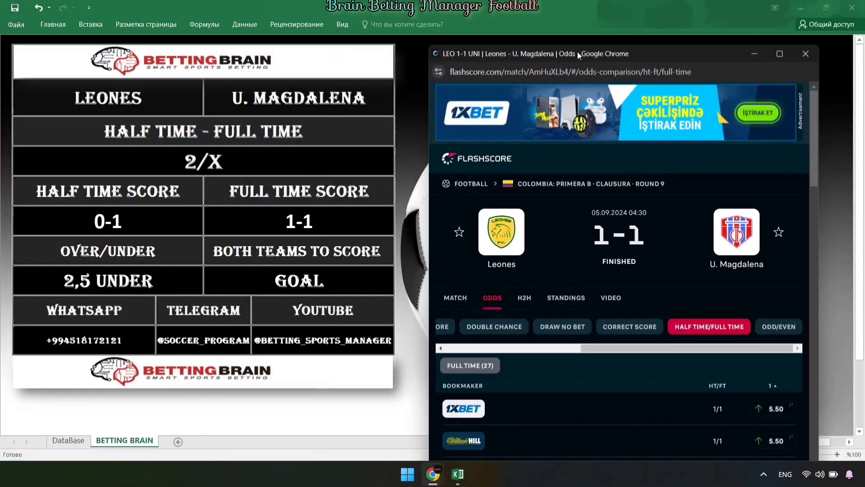
pyautogui.scroll(-3, 602, 270)
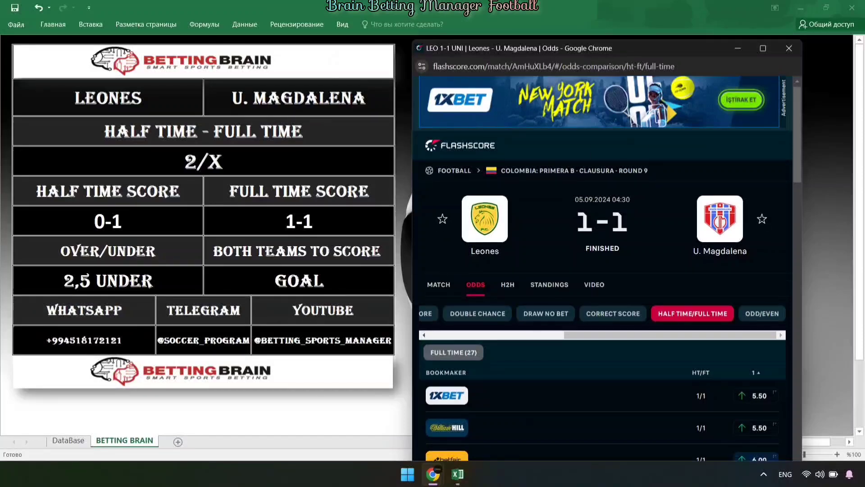
pyautogui.scroll(-2, 602, 270)
pyautogui.scroll(-5, 603, 271)
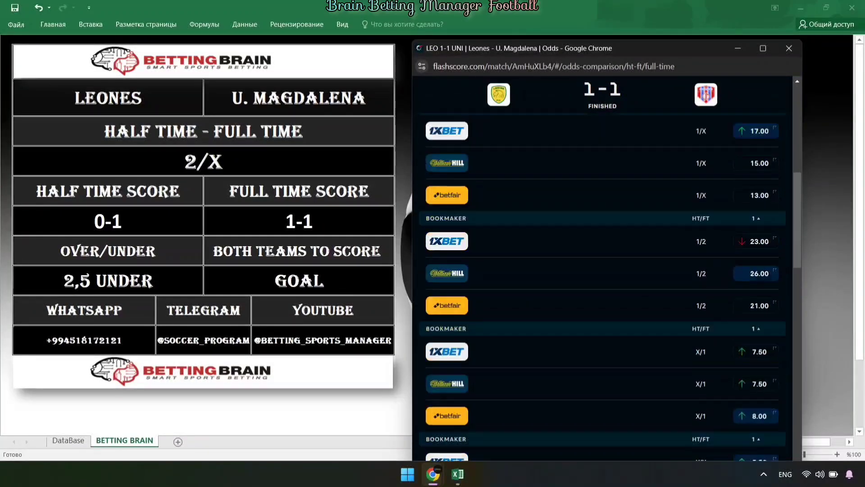
pyautogui.scroll(-6, 602, 270)
pyautogui.scroll(-5, 602, 270)
pyautogui.scroll(5, 602, 271)
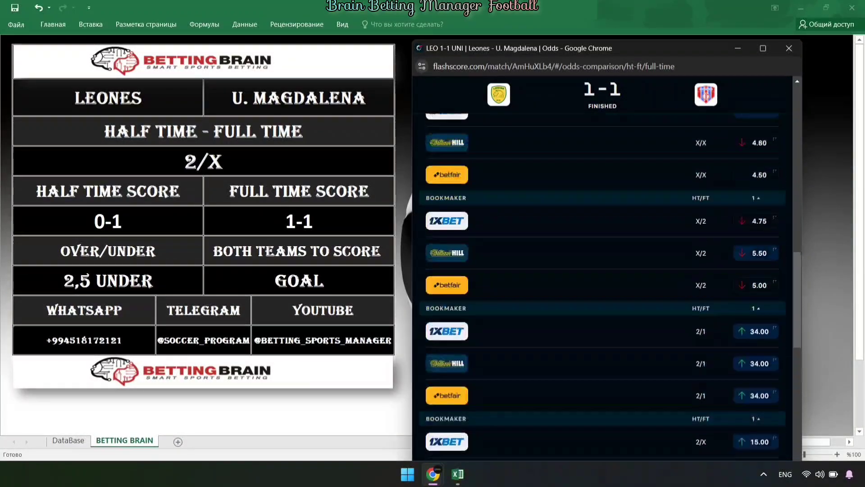
pyautogui.scroll(5, 602, 270)
pyautogui.scroll(5, 602, 270)
pyautogui.scroll(2, 602, 270)
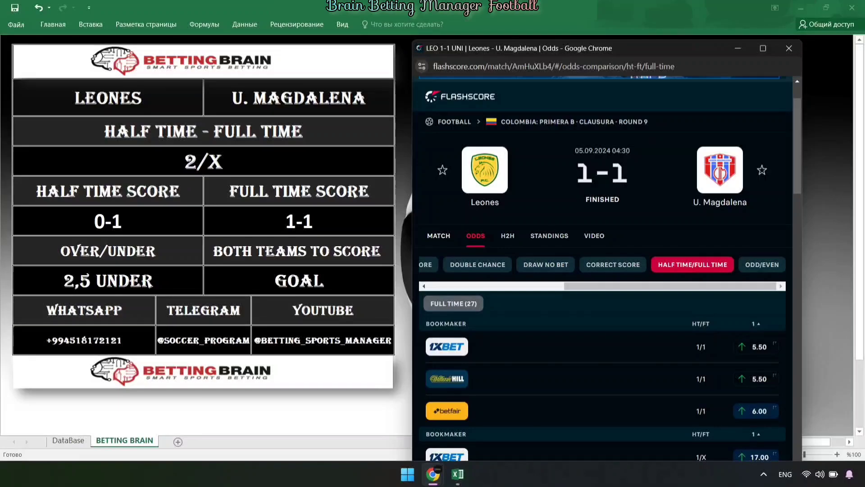
# Check the match summary (0-1 half-time, 1-1 full-time), close the window, return to DataBase
pyautogui.click(439, 235)
pyautogui.scroll(-2, 602, 270)
pyautogui.scroll(-3, 602, 271)
pyautogui.scroll(-2, 602, 271)
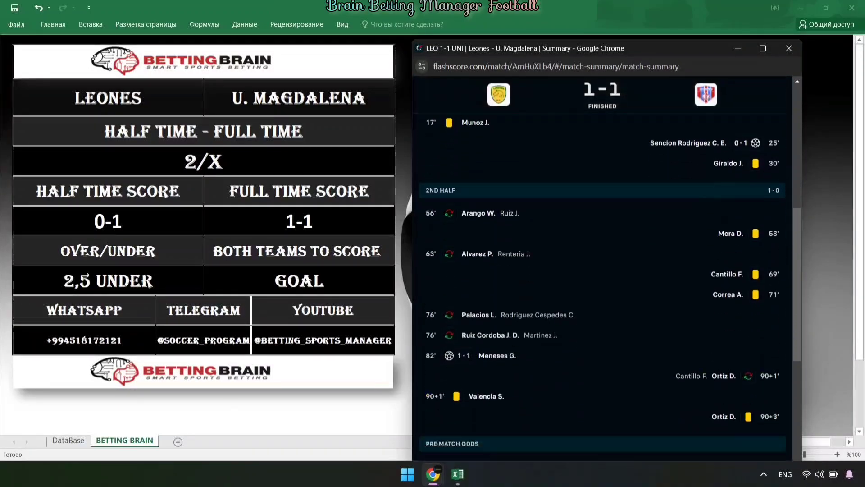
pyautogui.scroll(-1, 602, 270)
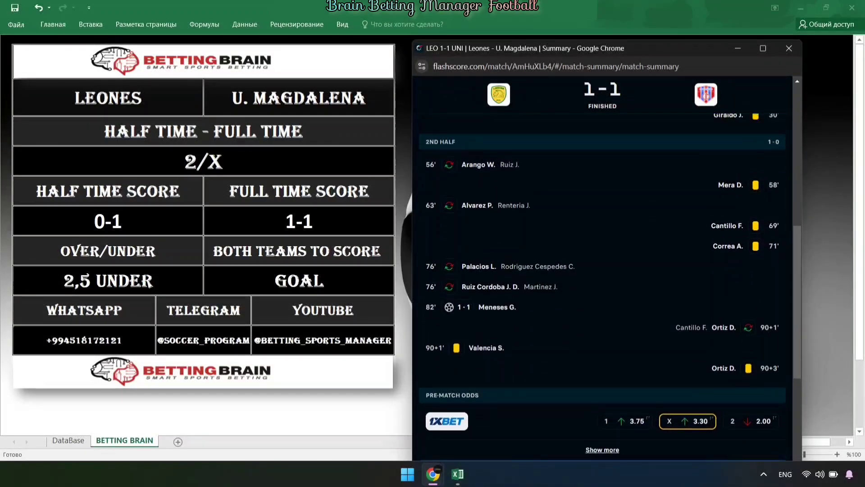
pyautogui.scroll(4, 602, 270)
pyautogui.scroll(-5, 602, 270)
pyautogui.scroll(5, 602, 270)
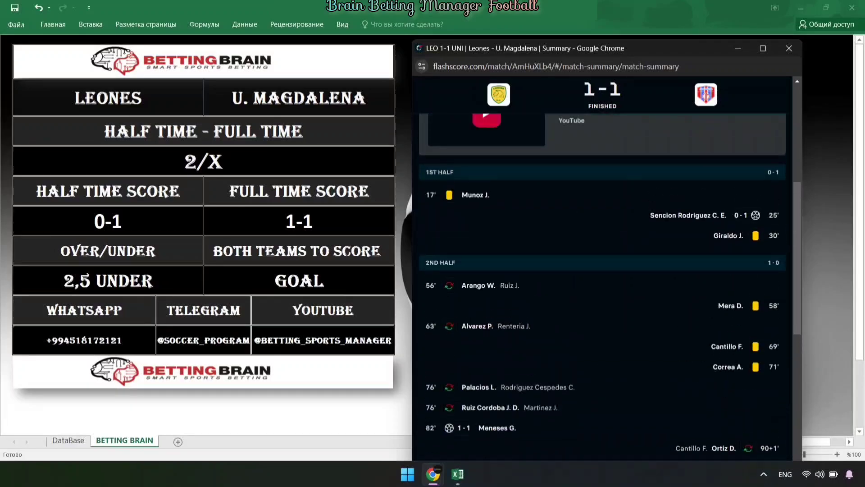
pyautogui.scroll(4, 602, 271)
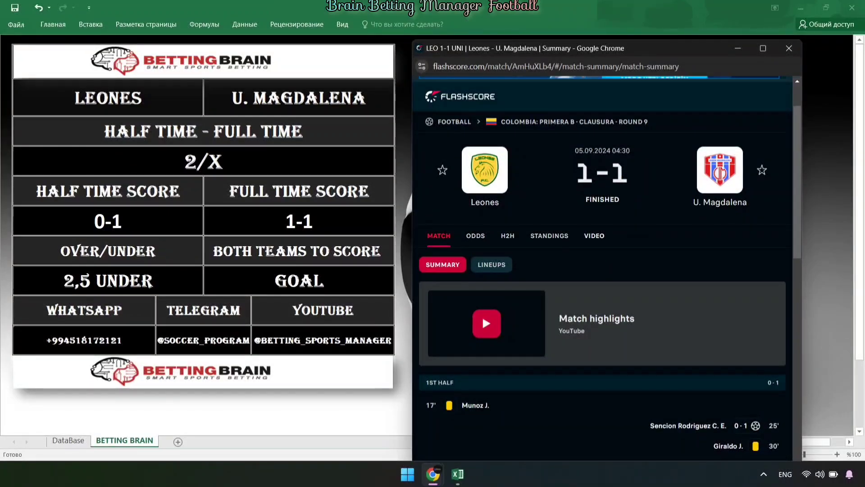
pyautogui.click(789, 48)
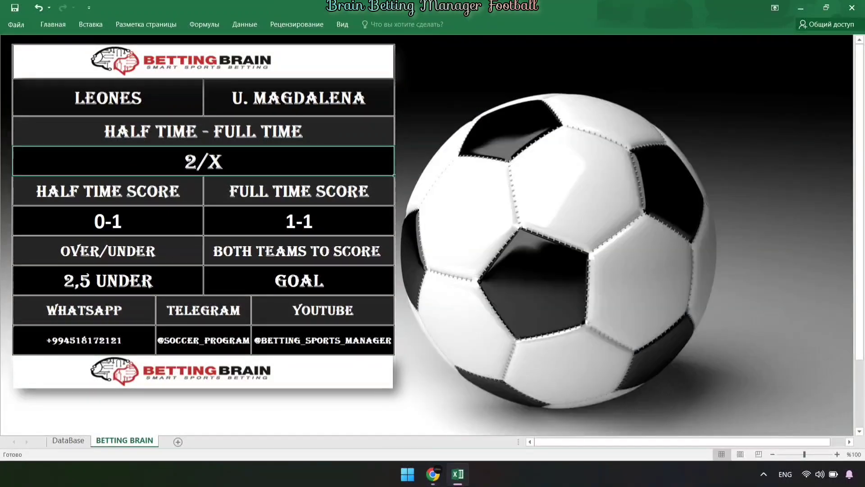
pyautogui.hotkey('ctrl', 'pageup')
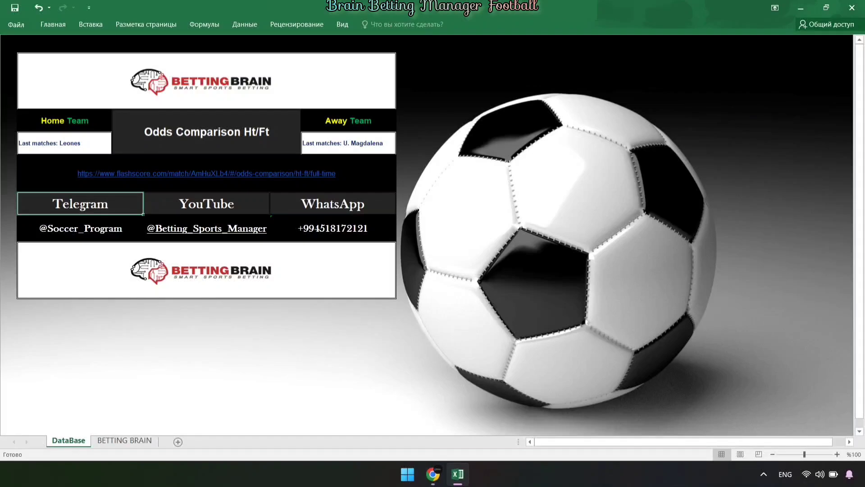
# Open the Portuguesa vs Inter de Barinas head-to-head, filtered to Portuguesa's home matches
pyautogui.hotkey('alt', 'Tab')
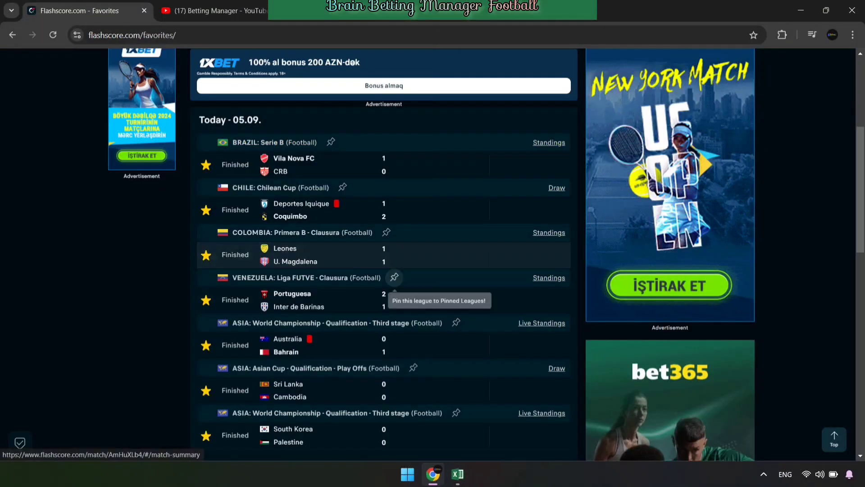
pyautogui.click(297, 300)
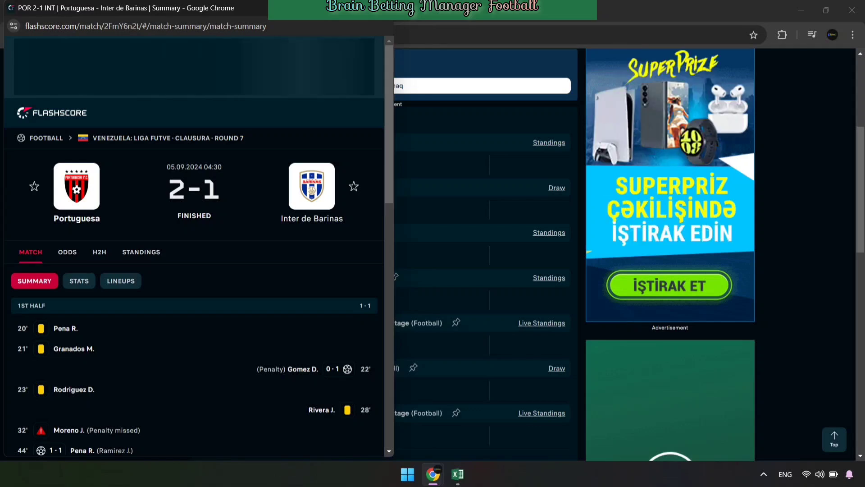
pyautogui.click(99, 252)
pyautogui.scroll(-1, 99, 180)
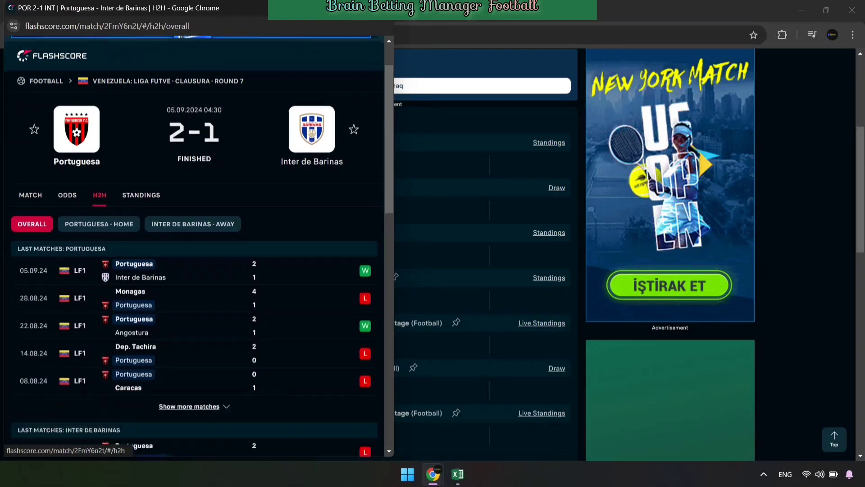
pyautogui.scroll(-1, 100, 171)
pyautogui.click(99, 168)
# Copy Portuguesa's last home matches into the workbook's home-team cell
pyautogui.moveTo(17, 189); pyautogui.dragTo(257, 336)
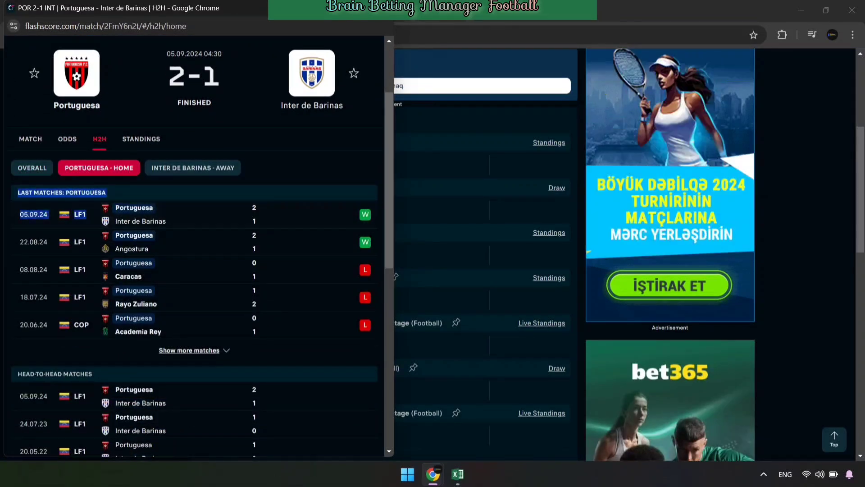
pyautogui.rightClick(371, 332)
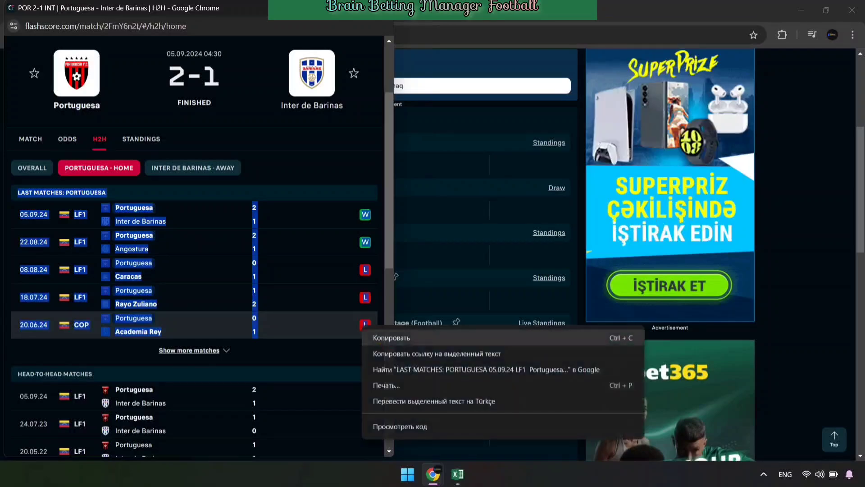
pyautogui.click(390, 340)
pyautogui.click(457, 473)
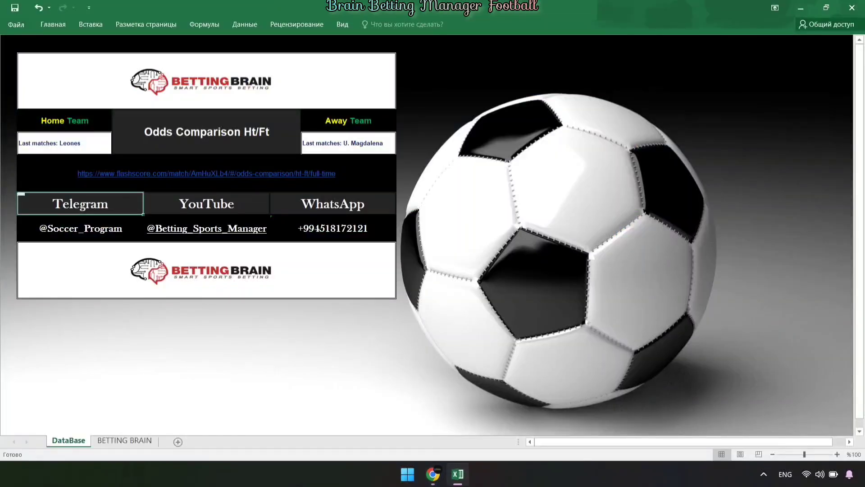
pyautogui.rightClick(22, 138)
pyautogui.click(61, 188)
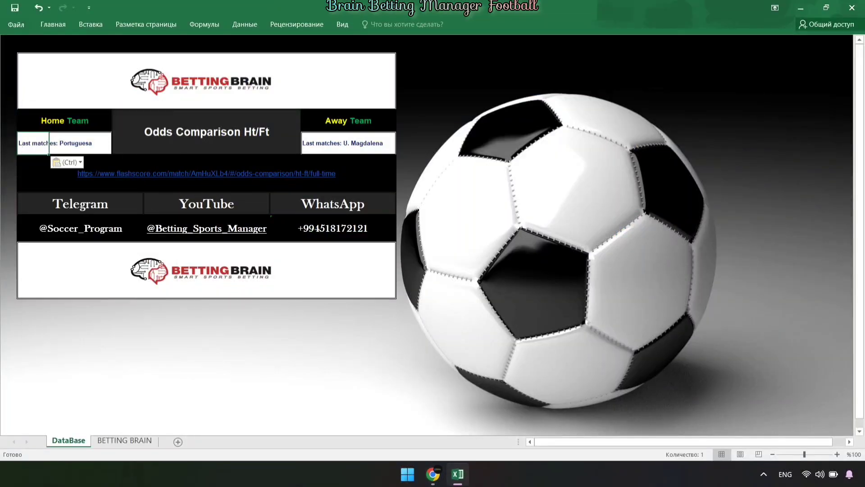
# Copy Inter de Barinas' last away matches into the workbook's away-team cell
pyautogui.click(392, 410)
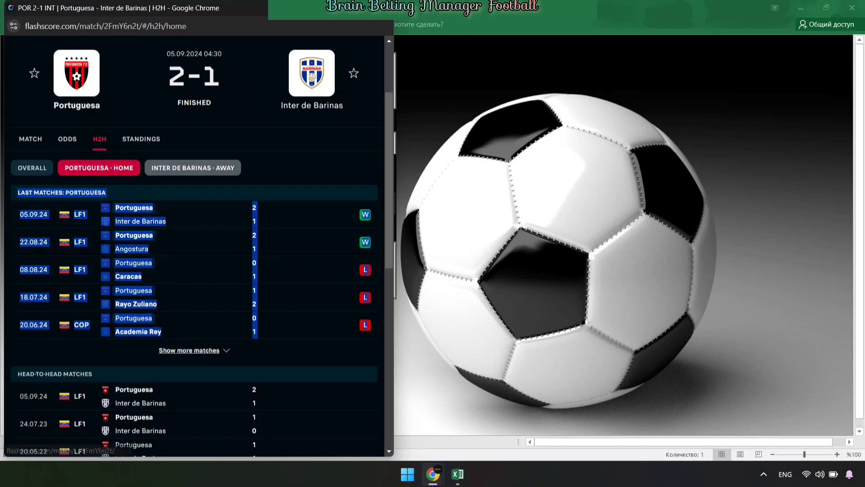
pyautogui.click(370, 410)
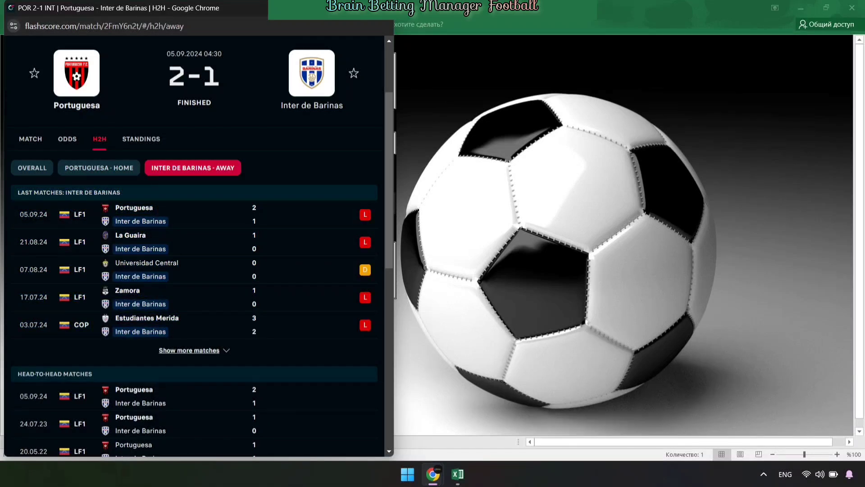
pyautogui.moveTo(32, 193); pyautogui.dragTo(315, 335)
pyautogui.rightClick(368, 324)
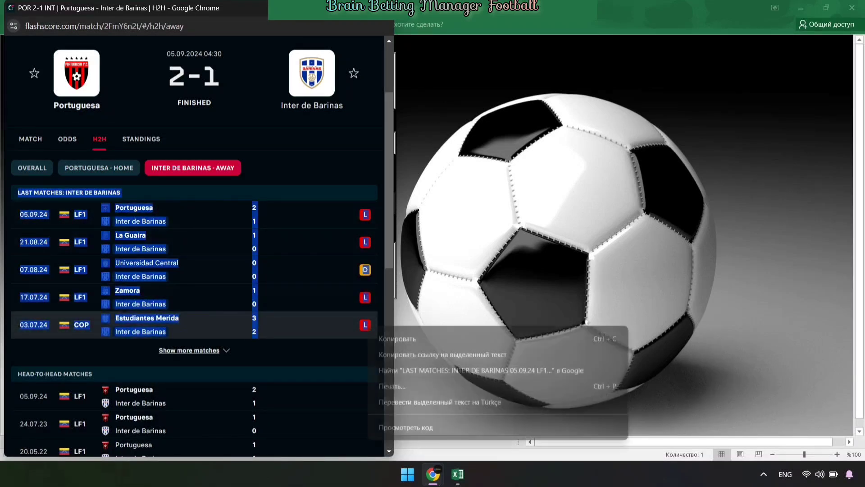
pyautogui.click(396, 334)
pyautogui.click(458, 474)
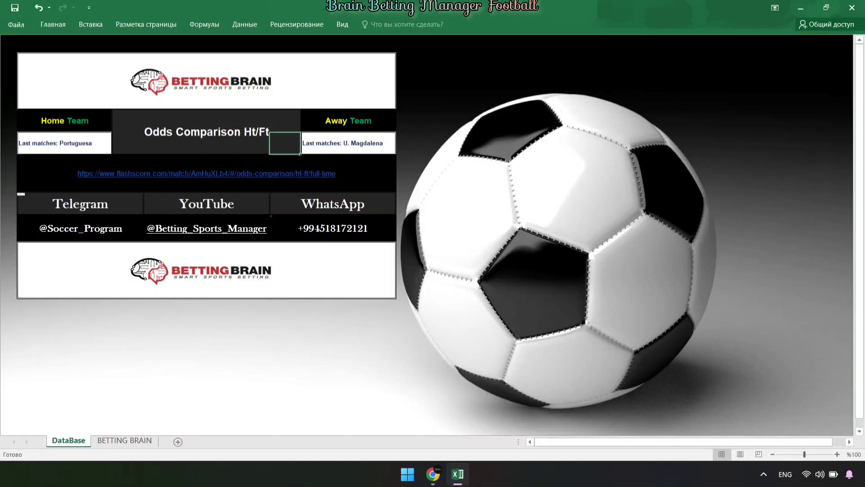
pyautogui.rightClick(315, 144)
pyautogui.write('Last matches: Inter de Barinas')
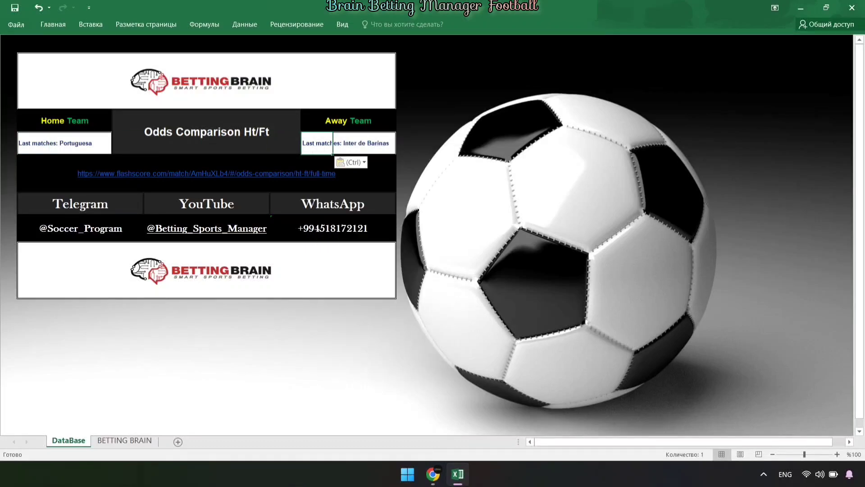
# Copy the address of the match's half time/full time odds page
pyautogui.moveTo(433, 475)
pyautogui.click(493, 397)
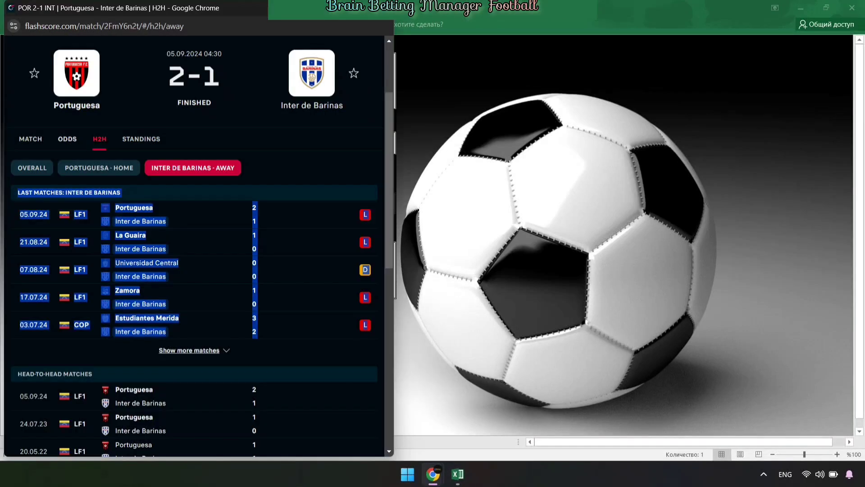
pyautogui.click(68, 138)
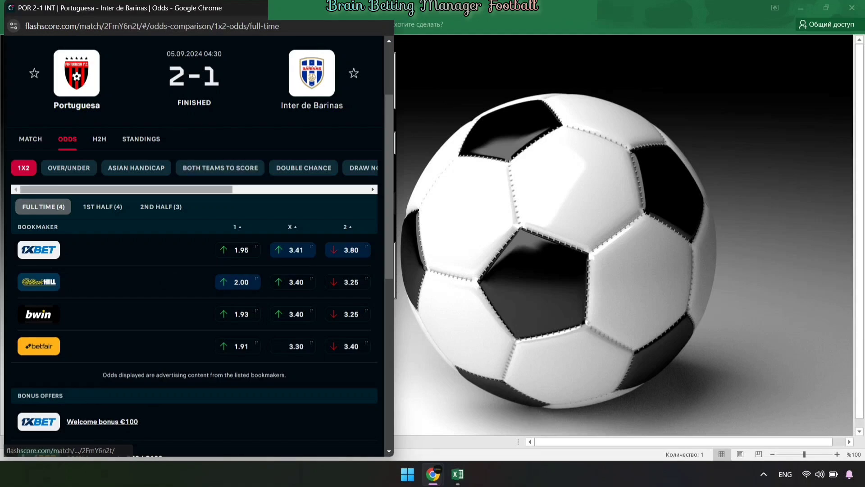
pyautogui.hscroll(5, 194, 168)
pyautogui.click(284, 167)
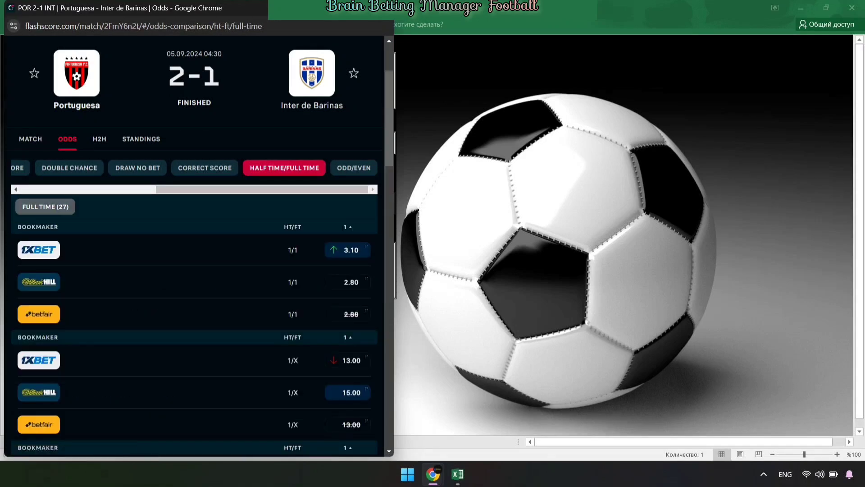
pyautogui.scroll(3, 194, 226)
pyautogui.click(224, 26)
pyautogui.rightClick(224, 26)
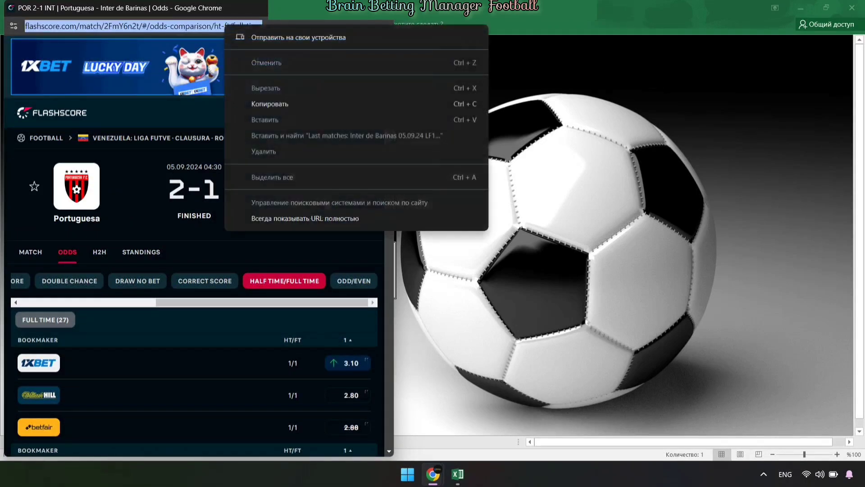
pyautogui.click(270, 103)
# Replace the old match link in the workbook with the new HT/FT odds URL
pyautogui.hotkey('alt', 'Tab')
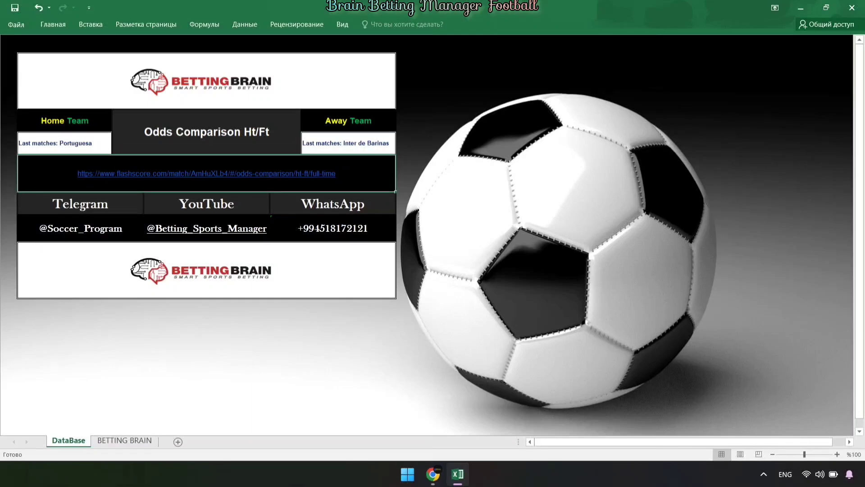
pyautogui.rightClick(352, 166)
pyautogui.click(383, 289)
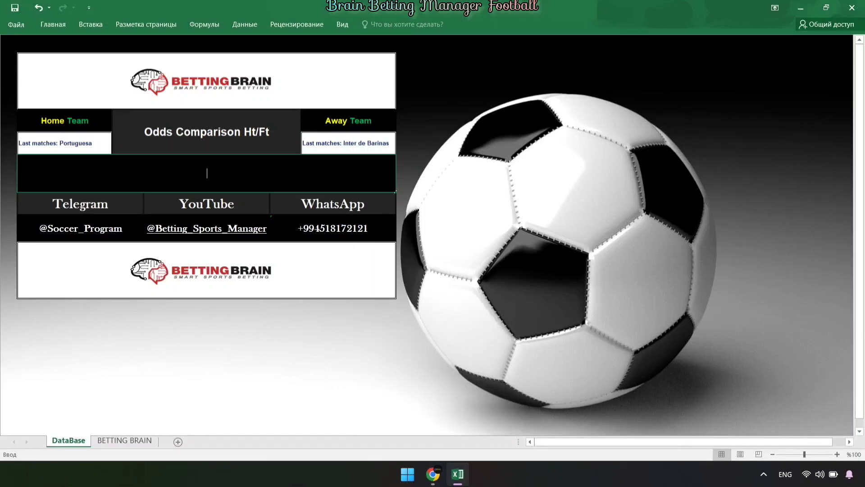
pyautogui.rightClick(181, 171)
pyautogui.click(204, 219)
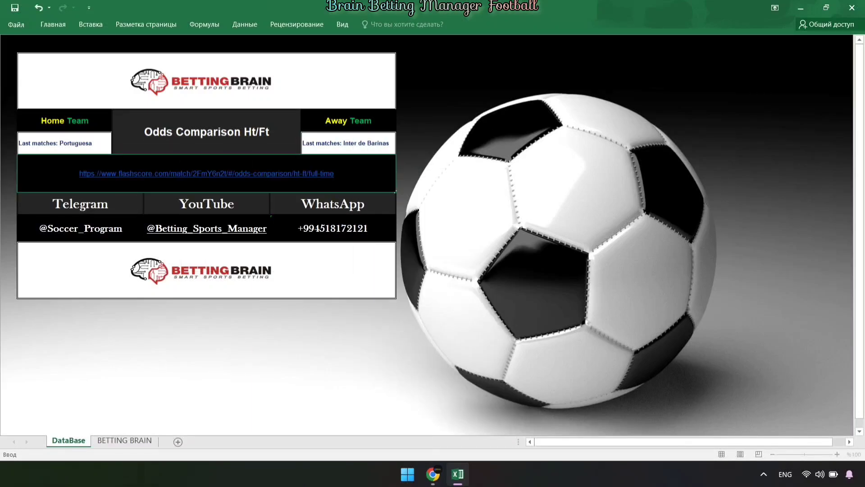
pyautogui.press('Return')
# Show the BETTING BRAIN X/1 prediction beside the Portuguesa–Inter de Barinas HT/FT odds
pyautogui.hotkey('ctrl', 'pagedown')
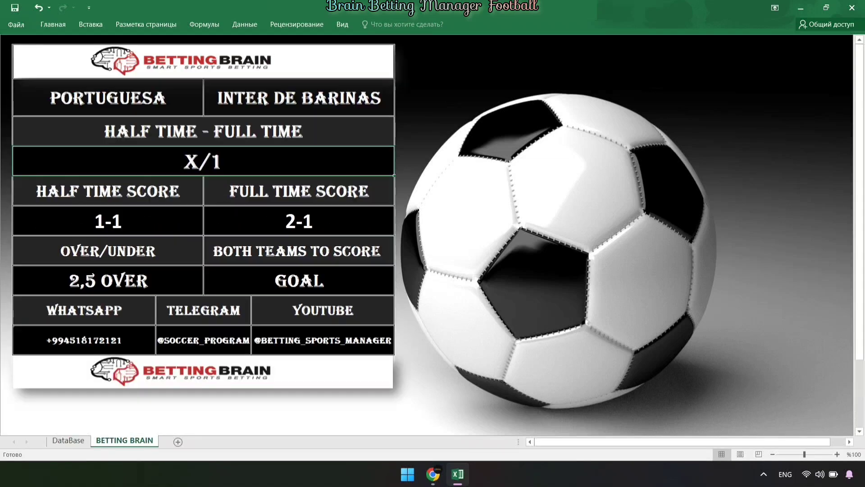
pyautogui.click(397, 401)
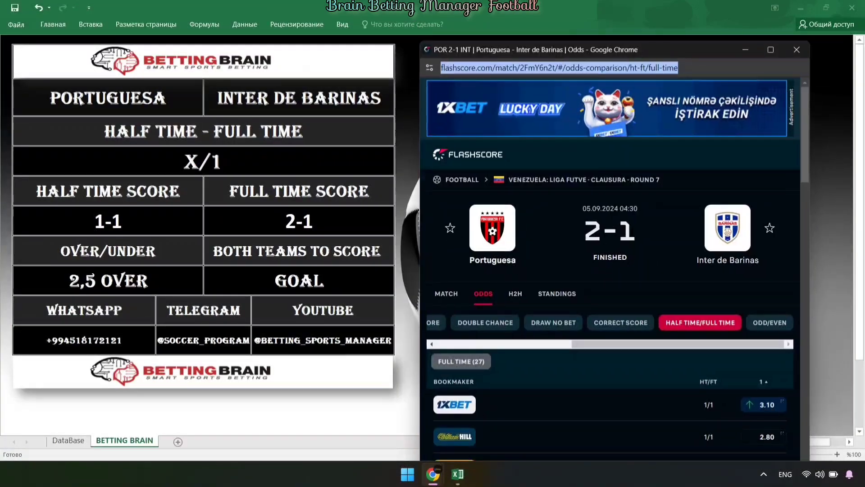
pyautogui.scroll(-5, 610, 270)
pyautogui.scroll(-4, 610, 270)
pyautogui.scroll(-3, 611, 270)
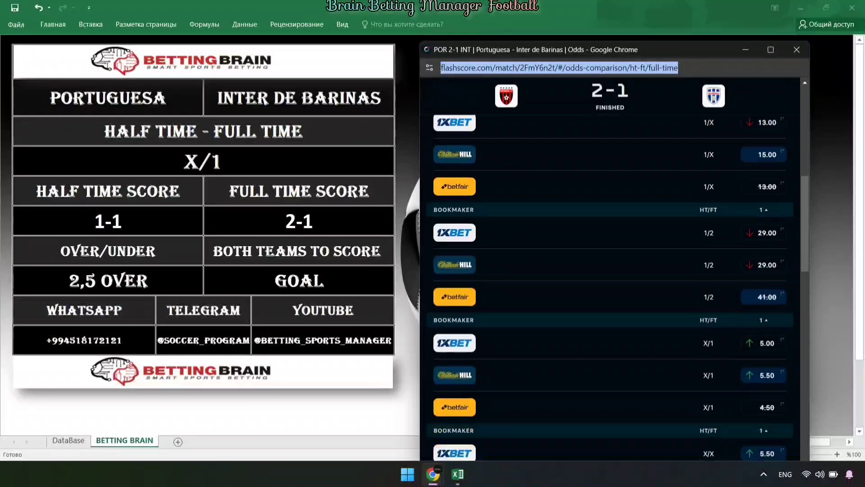
pyautogui.scroll(-2, 611, 270)
pyautogui.scroll(3, 611, 271)
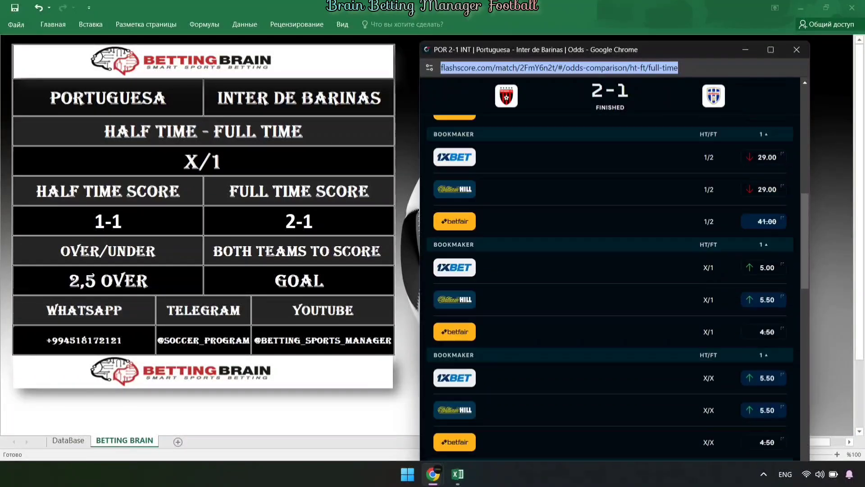
pyautogui.scroll(7, 610, 271)
# Load the match summary, confirm the 1-1 and 2-1 half scores, and close the match window
pyautogui.write('flashscore.com/match/2FmY6n2t/#/match-summary/match-summary')
pyautogui.press('Return')
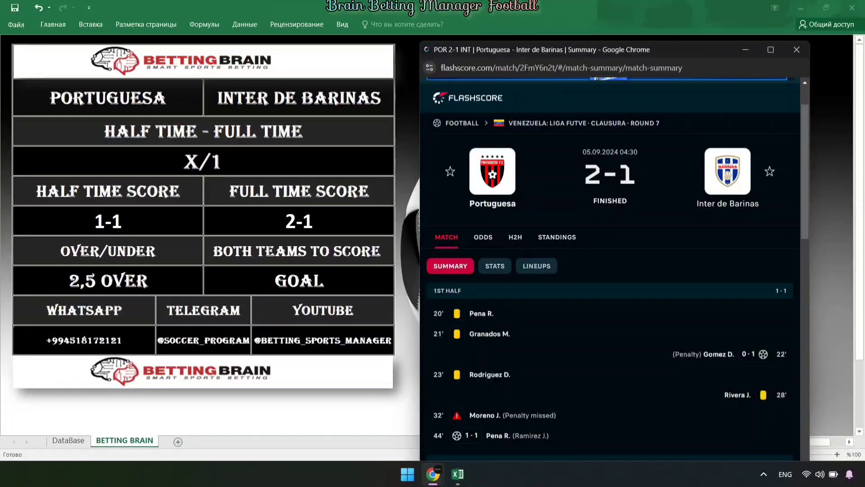
pyautogui.scroll(-3, 611, 271)
pyautogui.scroll(-2, 611, 270)
pyautogui.scroll(-1, 611, 271)
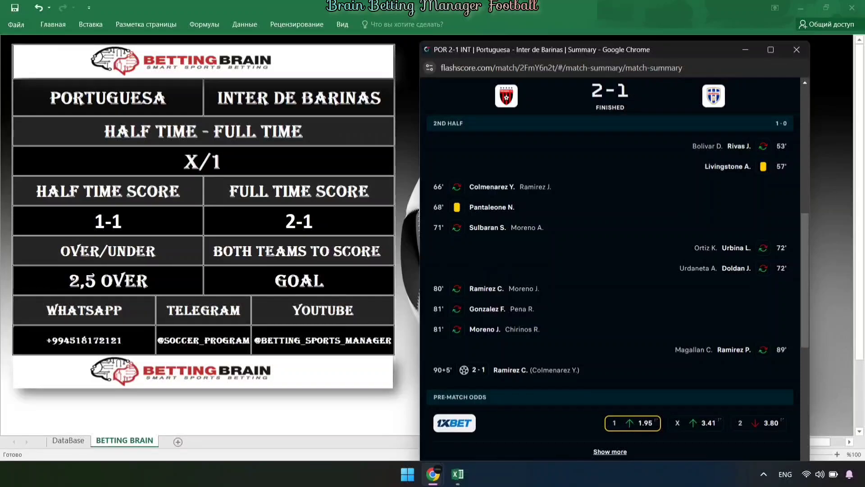
pyautogui.scroll(1, 611, 271)
pyautogui.scroll(1, 611, 271)
pyautogui.scroll(3, 611, 270)
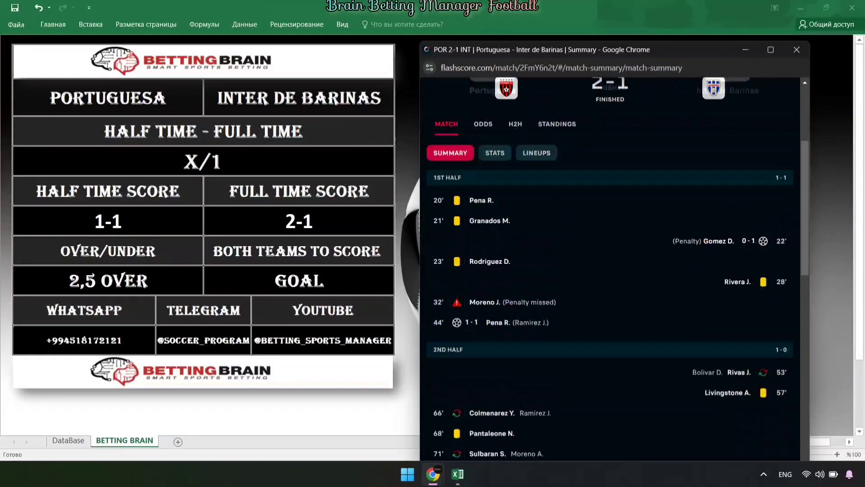
pyautogui.scroll(3, 611, 270)
pyautogui.click(797, 49)
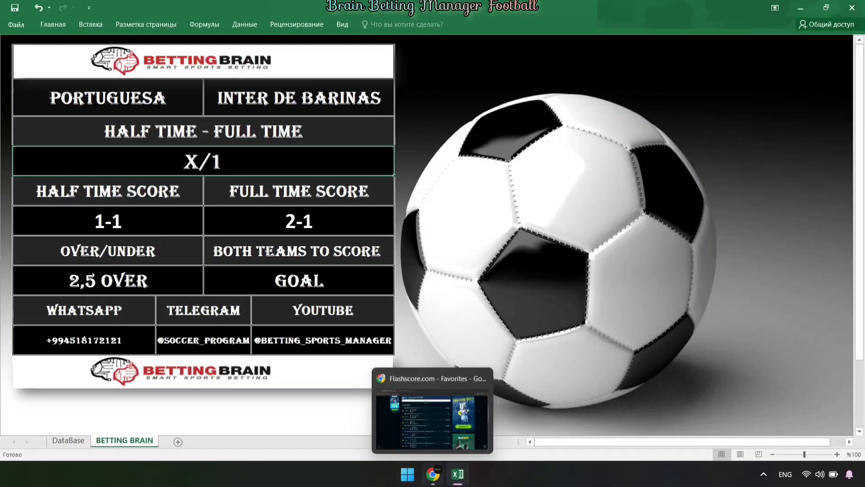
# Open Australia vs Bahrain head-to-head, select Australia's last home matches, and return to Excel
pyautogui.click(433, 473)
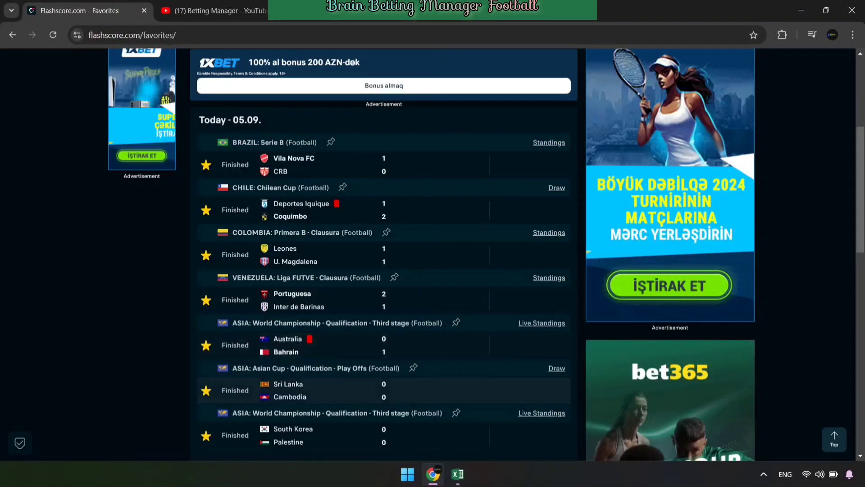
pyautogui.scroll(-1, 316, 336)
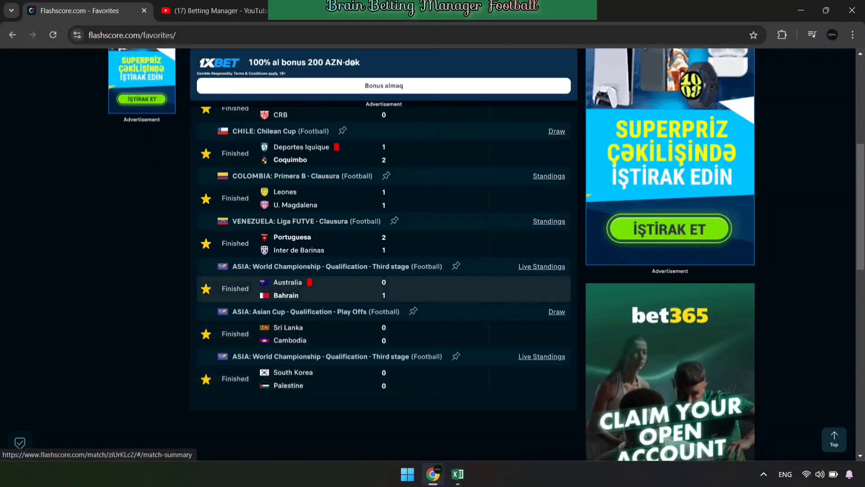
pyautogui.click(316, 288)
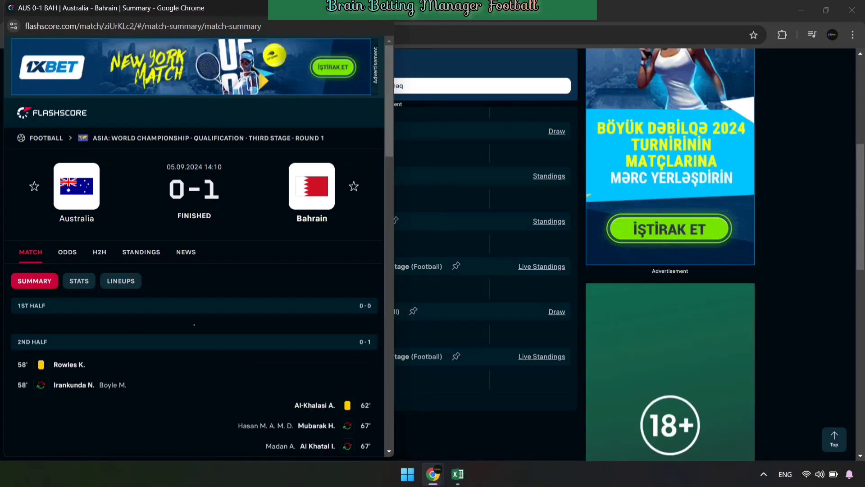
pyautogui.scroll(-2, 193, 248)
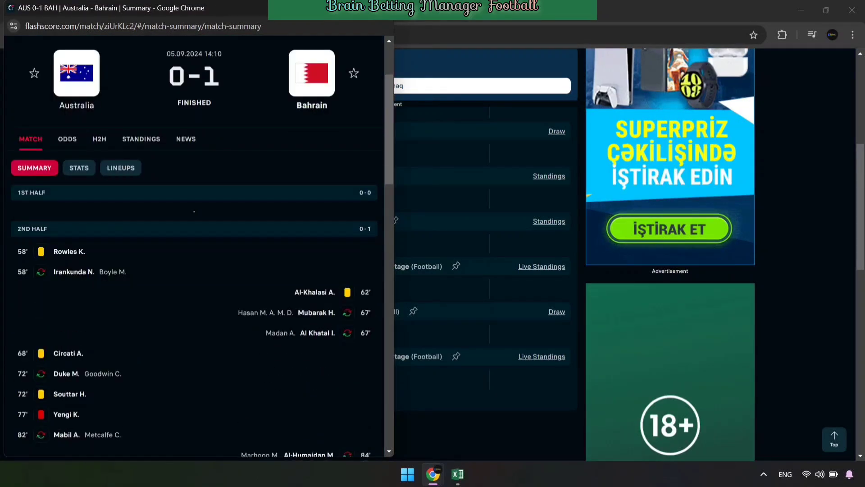
pyautogui.click(99, 138)
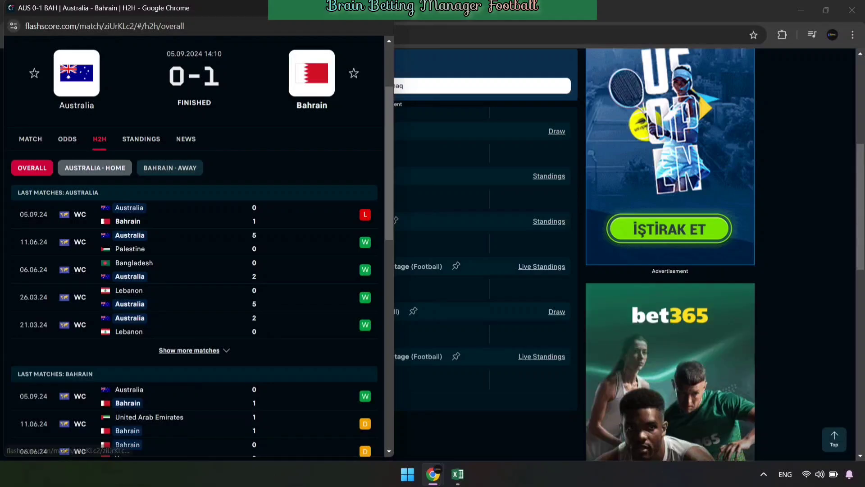
pyautogui.click(94, 167)
pyautogui.moveTo(18, 192)
pyautogui.mouseDown()
pyautogui.moveTo(283, 302)
pyautogui.moveTo(257, 331)
pyautogui.mouseUp()
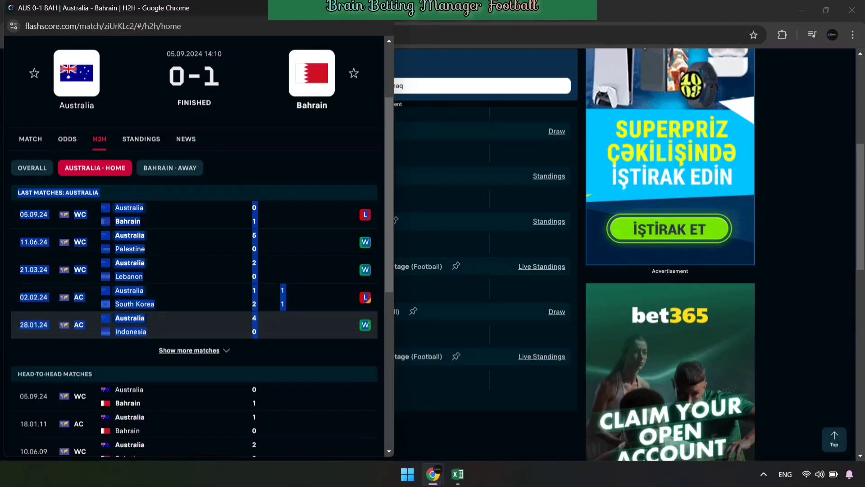
pyautogui.click(458, 474)
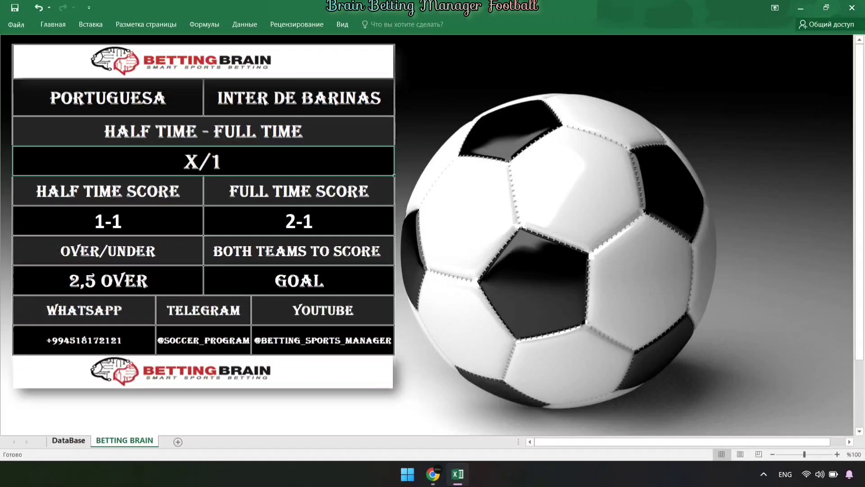
# In the DataBase sheet, paste Australia's last matches as home team and Bahrain's last away matches as away team
pyautogui.hotkey('ctrl', 'pageup')
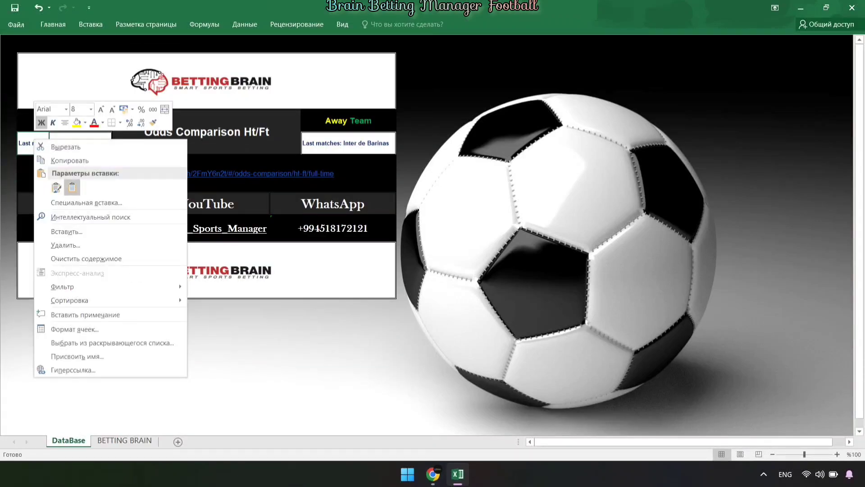
pyautogui.click(71, 187)
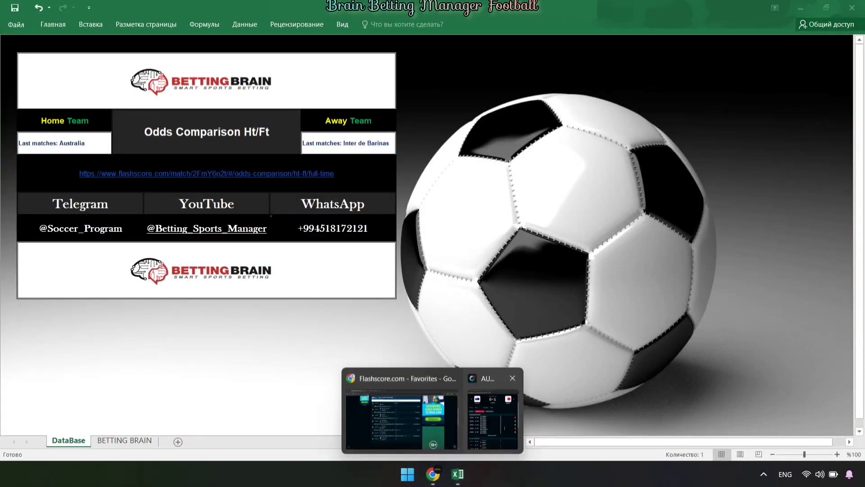
pyautogui.click(406, 415)
pyautogui.click(170, 168)
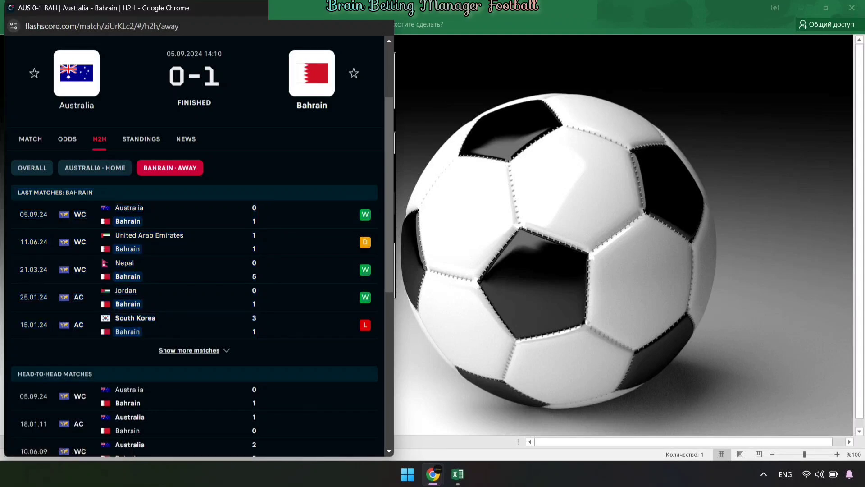
pyautogui.moveTo(18, 192); pyautogui.dragTo(257, 336)
pyautogui.rightClick(360, 323)
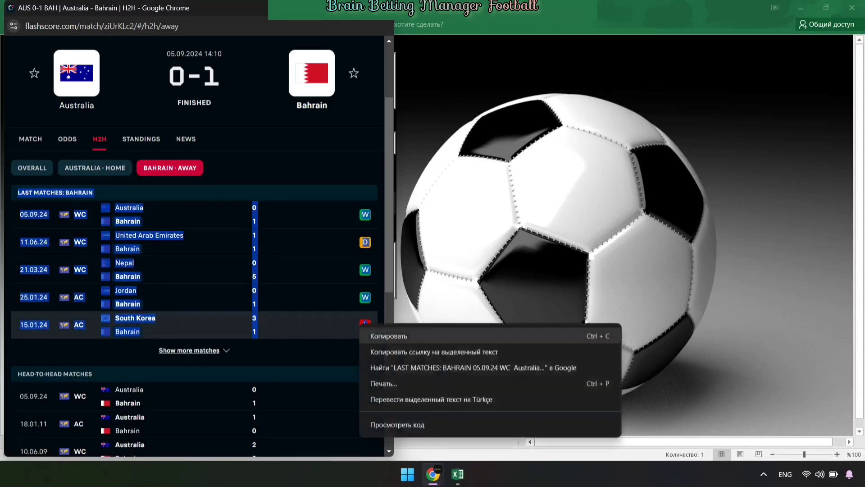
pyautogui.click(397, 332)
pyautogui.hotkey('alt', 'Tab')
pyautogui.rightClick(316, 143)
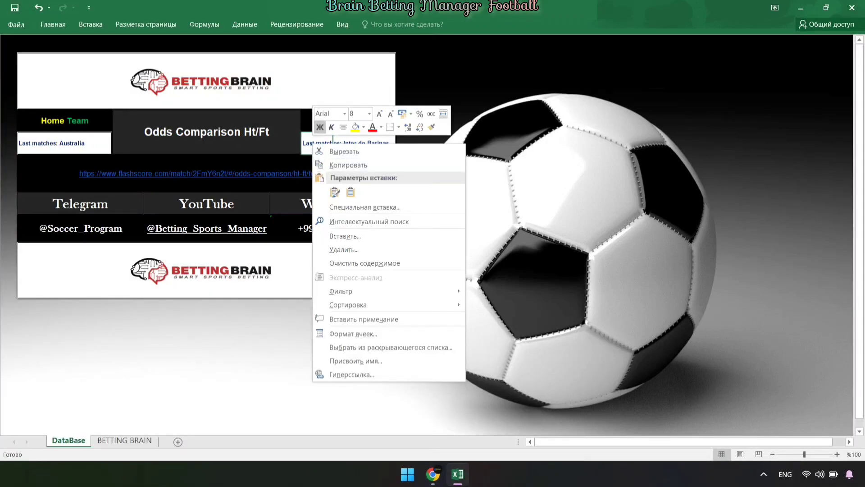
pyautogui.click(350, 193)
pyautogui.moveTo(432, 474)
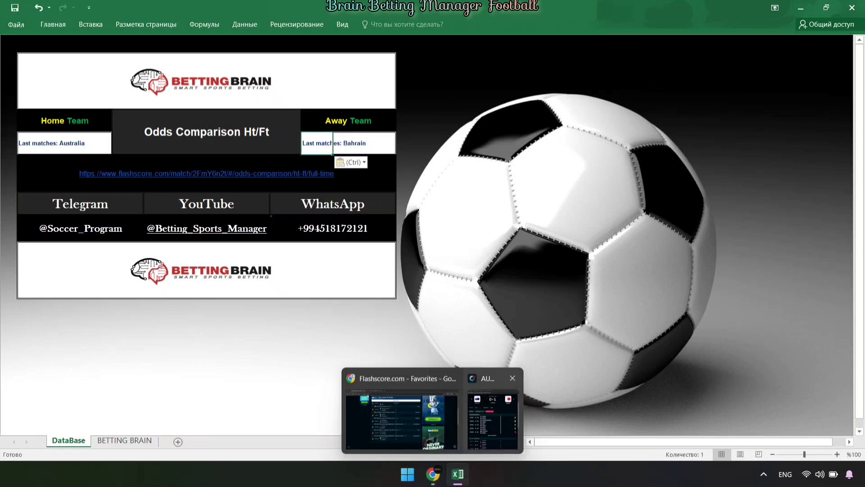
# Copy the address of the Australia–Bahrain half-time/full-time odds page on Flashscore
pyautogui.click(492, 418)
pyautogui.click(67, 139)
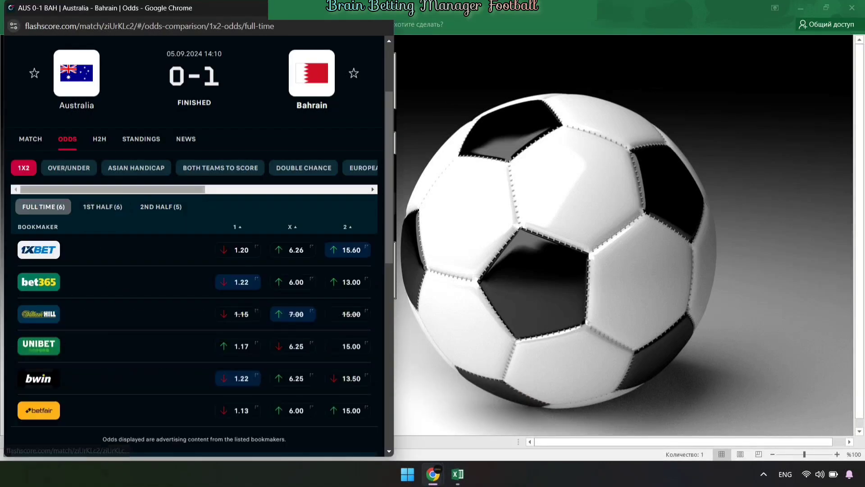
pyautogui.hscroll(3, 284, 168)
pyautogui.click(284, 168)
pyautogui.click(198, 26)
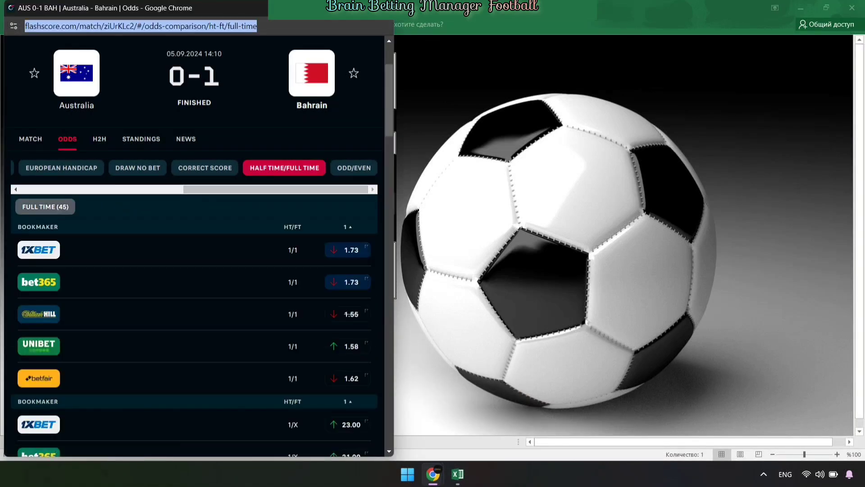
pyautogui.rightClick(201, 26)
pyautogui.click(234, 108)
# Replace the DataBase odds link with the new URL and view the BETTING BRAIN X/2 prediction
pyautogui.hotkey('alt', 'Tab')
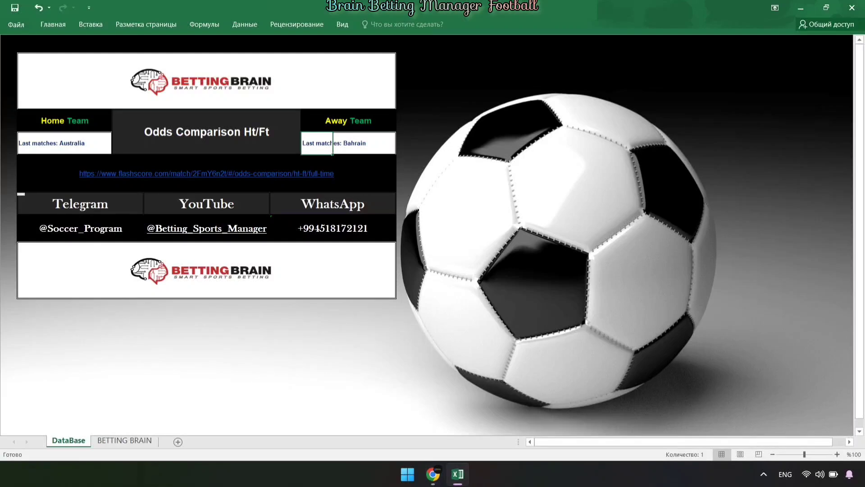
pyautogui.rightClick(364, 173)
pyautogui.click(387, 291)
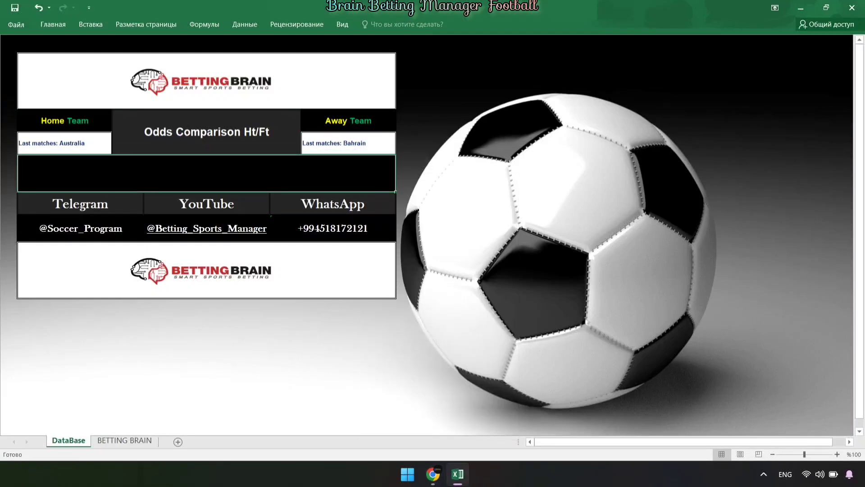
pyautogui.rightClick(168, 168)
pyautogui.click(191, 218)
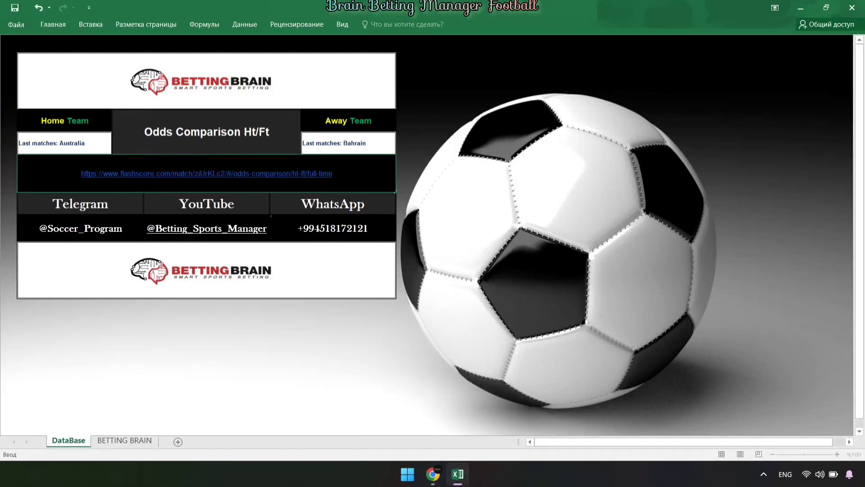
pyautogui.press('Return')
pyautogui.hotkey('ctrl', 'pagedown')
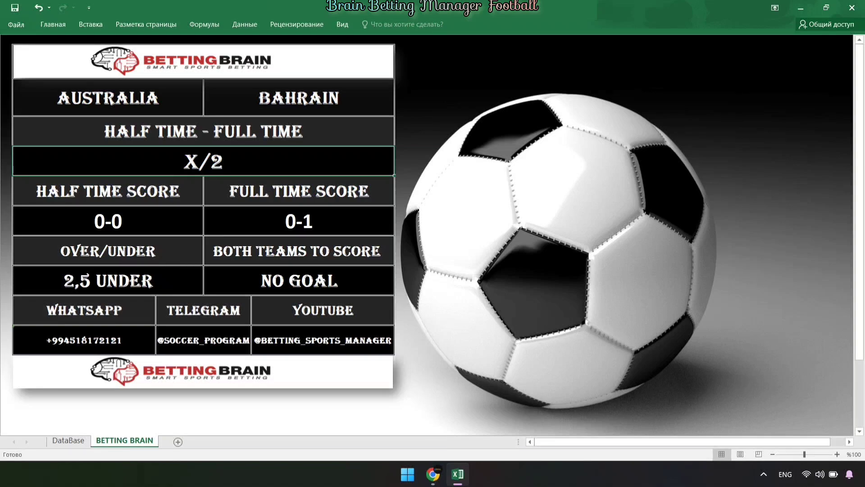
# Place the Flashscore match window beside the prediction table and review the HT/FT odds
pyautogui.click(492, 406)
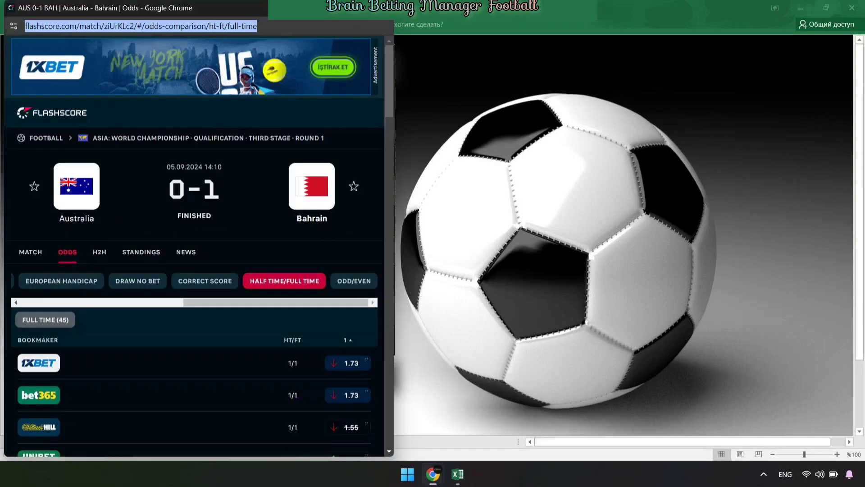
pyautogui.moveTo(129, 7)
pyautogui.mouseDown()
pyautogui.moveTo(364, 69)
pyautogui.moveTo(548, 47)
pyautogui.mouseUp()
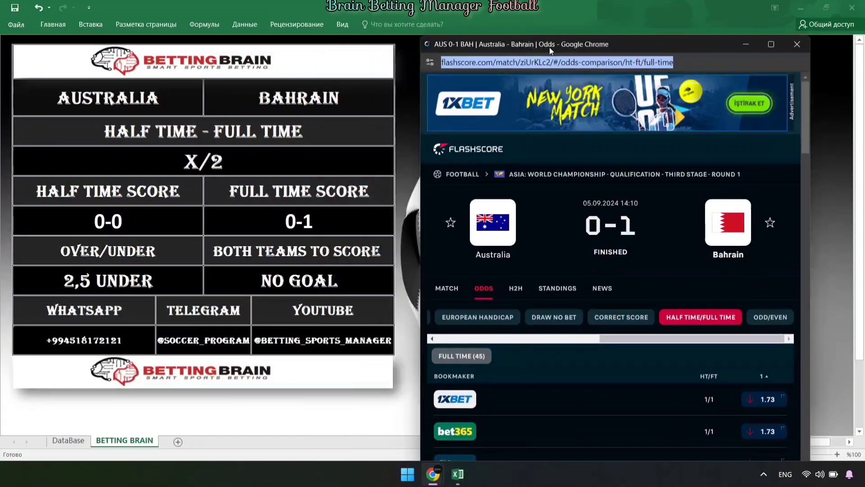
pyautogui.scroll(-1, 609, 270)
pyautogui.scroll(-1, 608, 270)
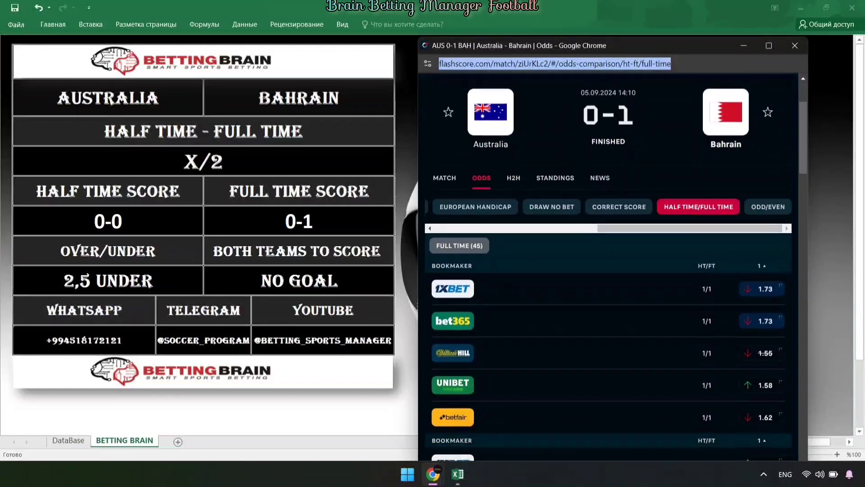
pyautogui.scroll(-2, 608, 270)
pyautogui.scroll(-2, 609, 270)
pyautogui.scroll(-3, 609, 271)
pyautogui.scroll(-3, 609, 271)
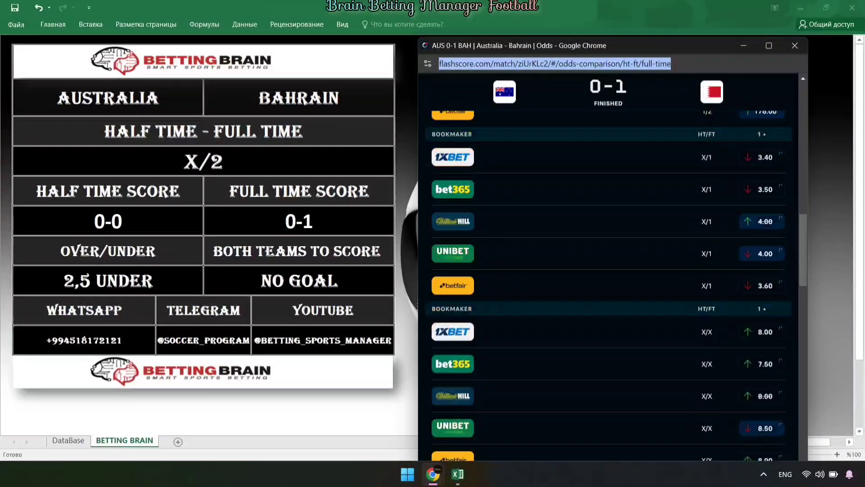
pyautogui.scroll(-3, 609, 270)
pyautogui.scroll(-3, 608, 271)
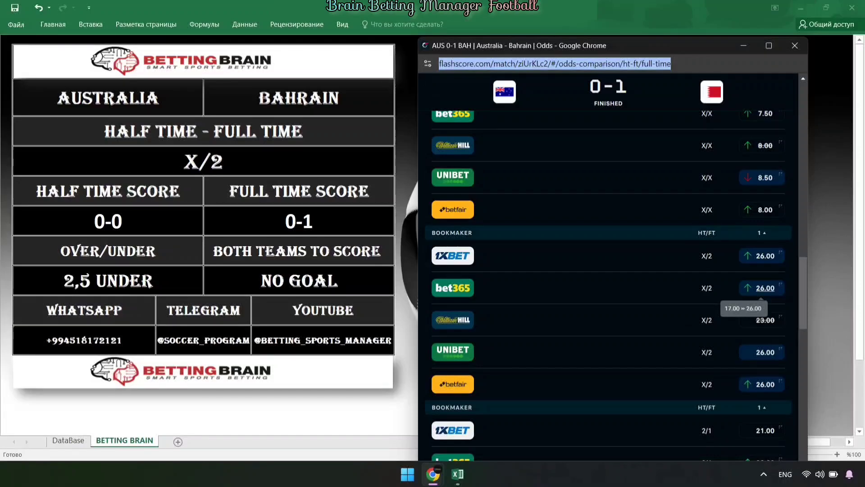
pyautogui.scroll(-1, 609, 270)
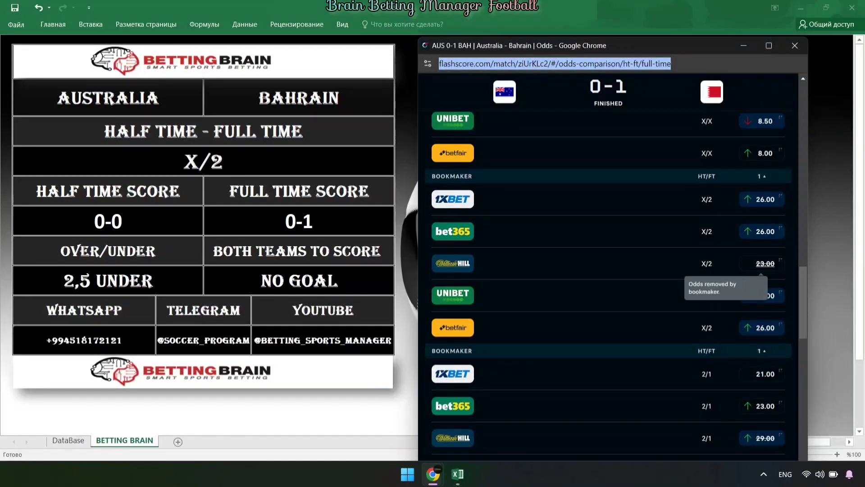
pyautogui.scroll(1, 608, 270)
pyautogui.scroll(3, 609, 271)
pyautogui.scroll(3, 608, 270)
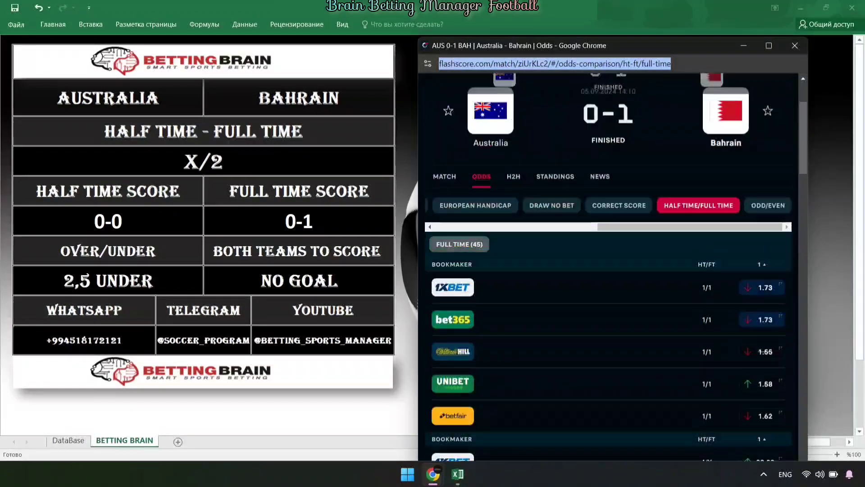
pyautogui.scroll(2, 609, 271)
# Check the match summary showing 0-0 at half-time and 0-1 full-time, then close the window
pyautogui.click(444, 290)
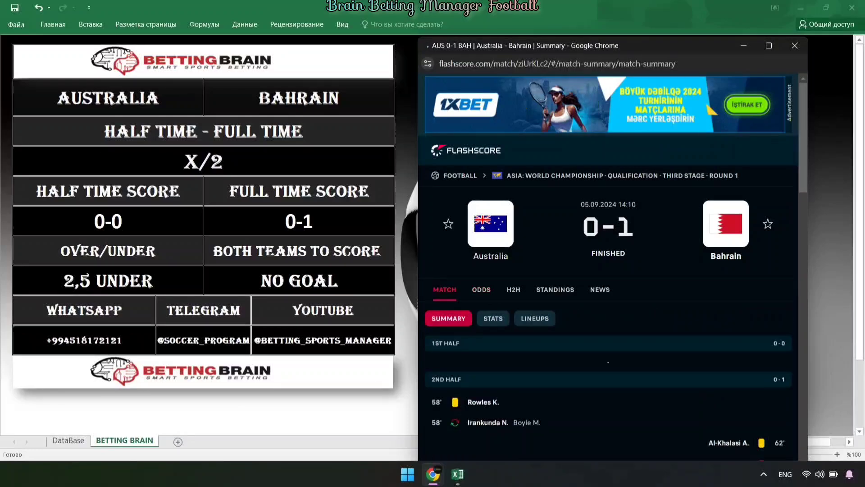
pyautogui.scroll(-3, 609, 270)
pyautogui.scroll(-3, 609, 270)
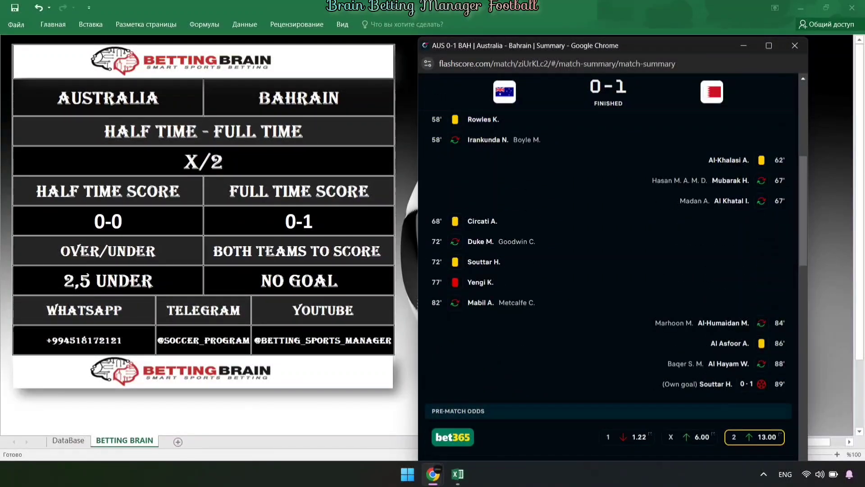
pyautogui.scroll(-2, 609, 271)
pyautogui.scroll(4, 608, 270)
pyautogui.scroll(4, 609, 270)
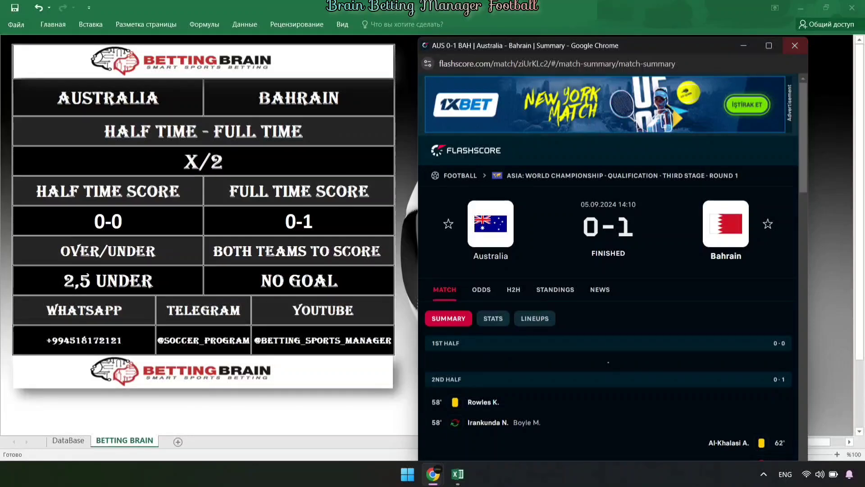
pyautogui.click(203, 161)
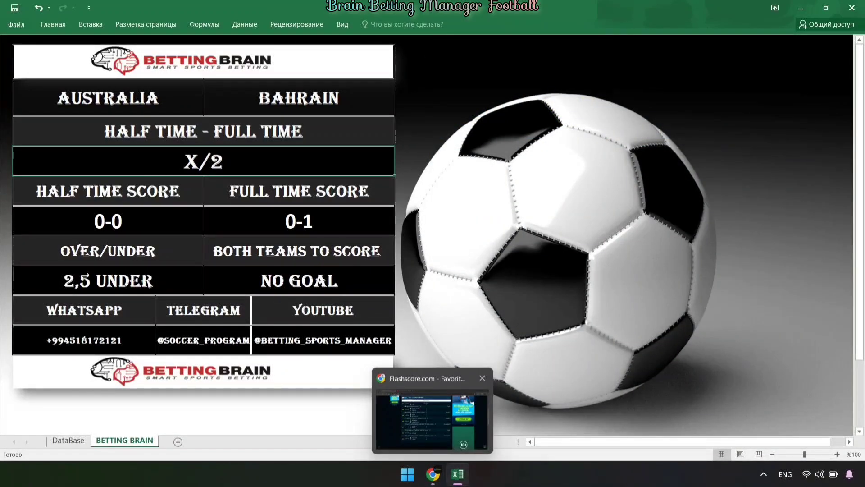
# From Flashscore's football list, open the Red Arrows vs Green Buffaloes Zambia Super League match
pyautogui.click(431, 419)
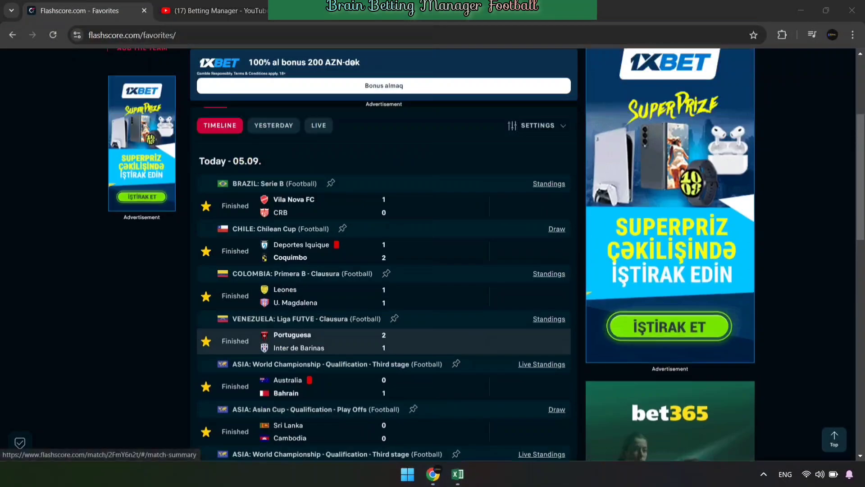
pyautogui.scroll(2, 384, 270)
pyautogui.scroll(2, 383, 270)
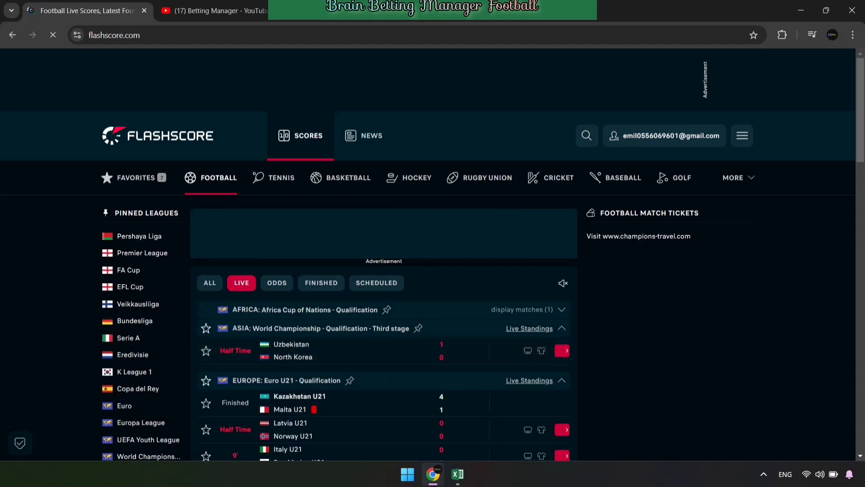
pyautogui.scroll(-2, 433, 252)
pyautogui.scroll(-1, 432, 253)
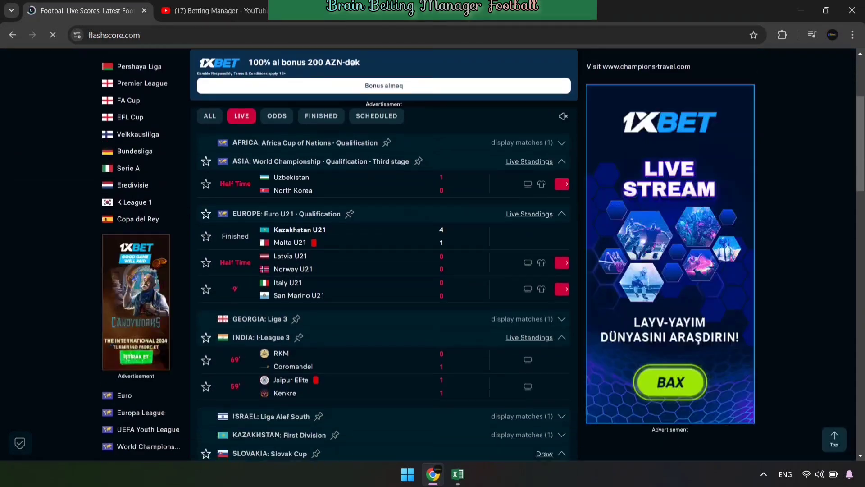
pyautogui.scroll(-2, 433, 252)
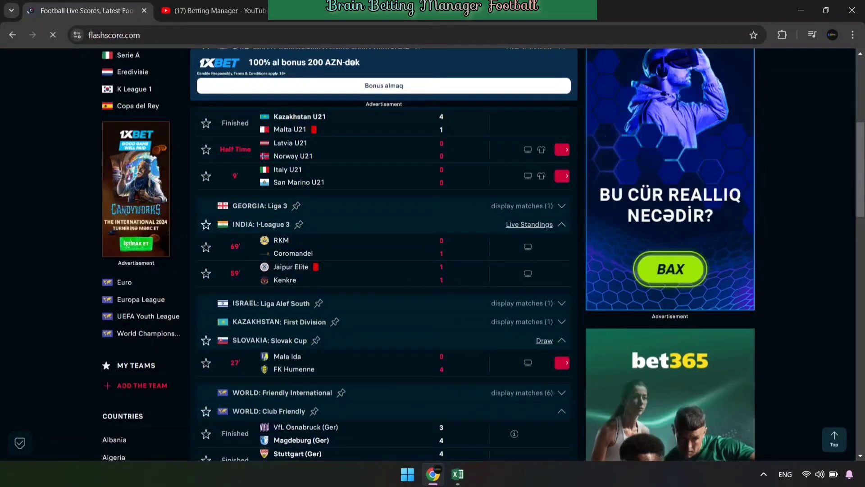
pyautogui.scroll(-3, 383, 194)
pyautogui.scroll(-1, 320, 201)
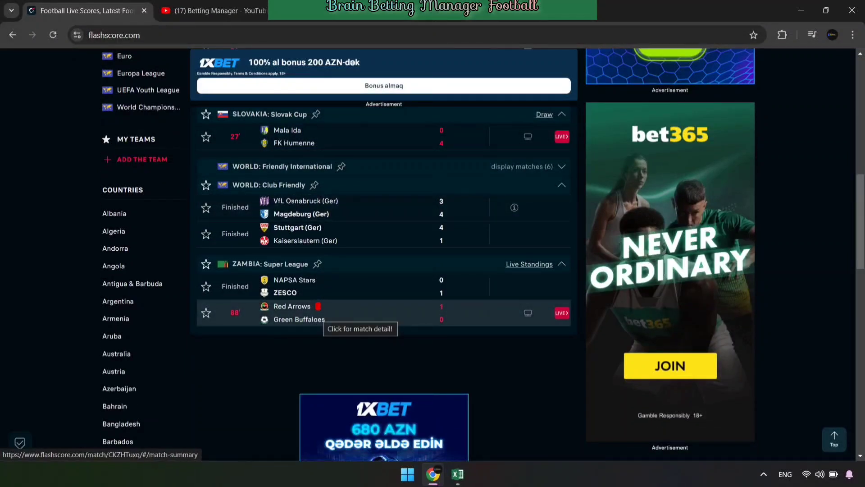
pyautogui.click(288, 312)
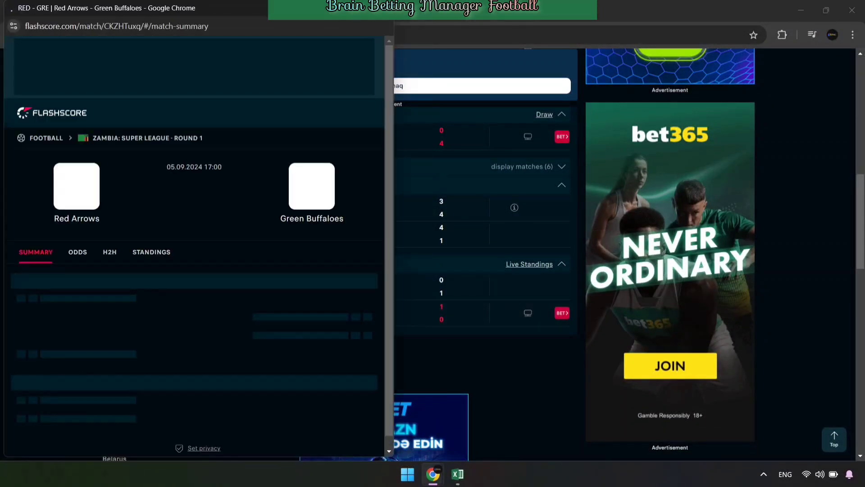
# Copy Red Arrows' last five home matches from the H2H tab and return to Excel
pyautogui.scroll(-3, 486, 226)
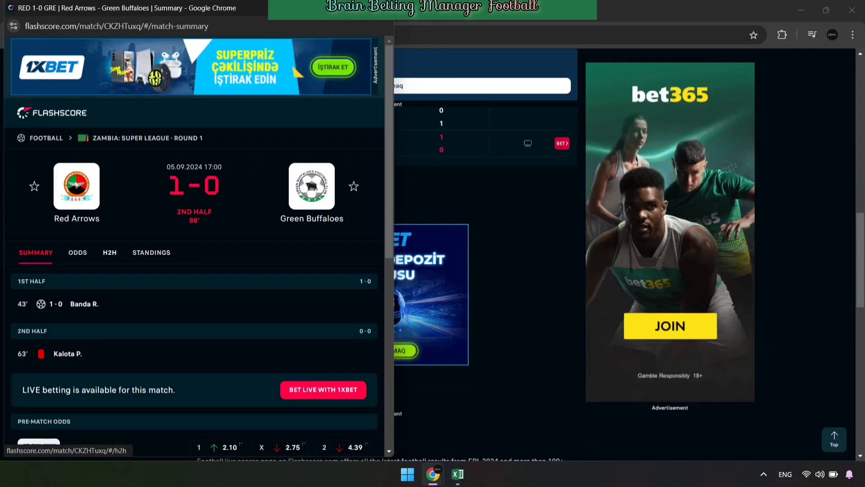
pyautogui.click(109, 252)
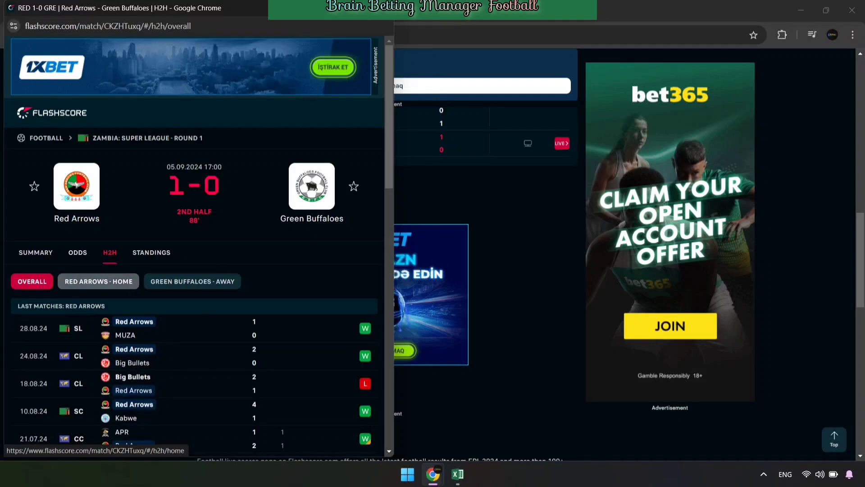
pyautogui.click(99, 281)
pyautogui.scroll(-2, 99, 282)
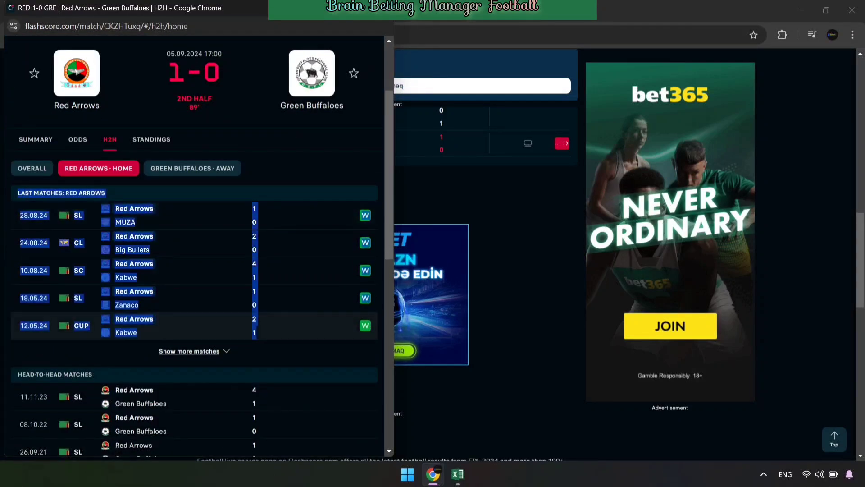
pyautogui.moveTo(16, 193); pyautogui.dragTo(256, 335)
pyautogui.rightClick(361, 214)
pyautogui.click(383, 226)
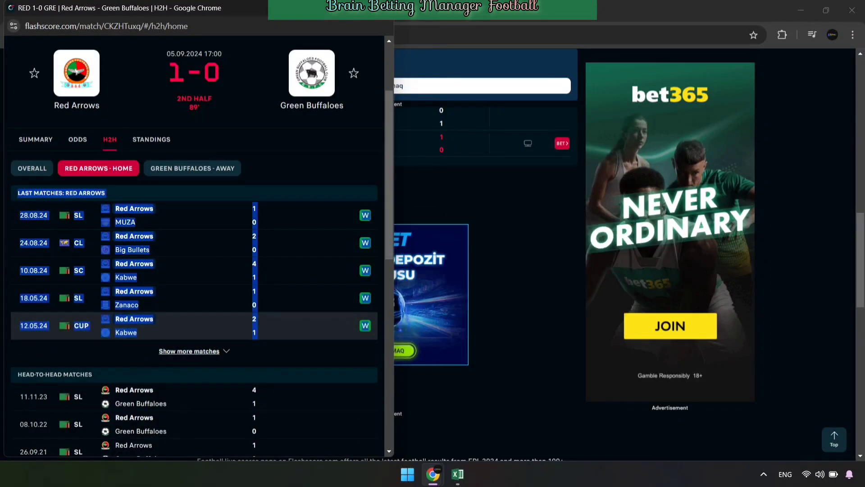
pyautogui.click(457, 473)
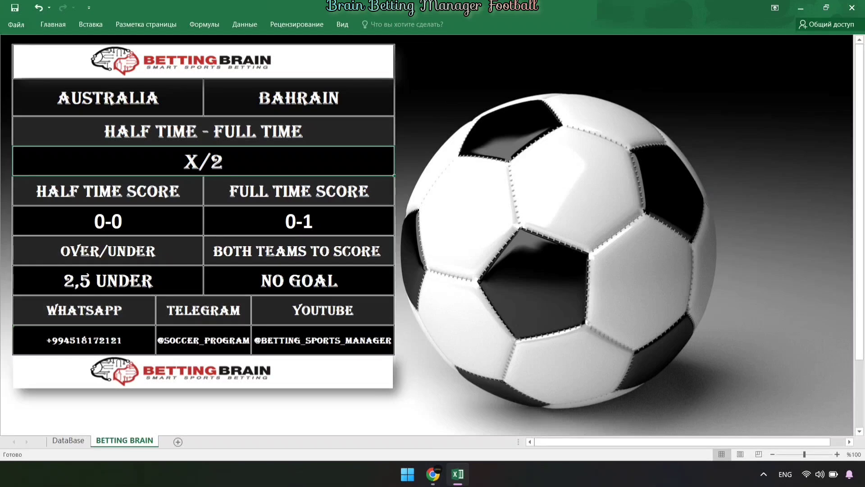
# Paste Red Arrows' home matches and Green Buffaloes' last five matches into the DataBase home and away cells
pyautogui.click(68, 440)
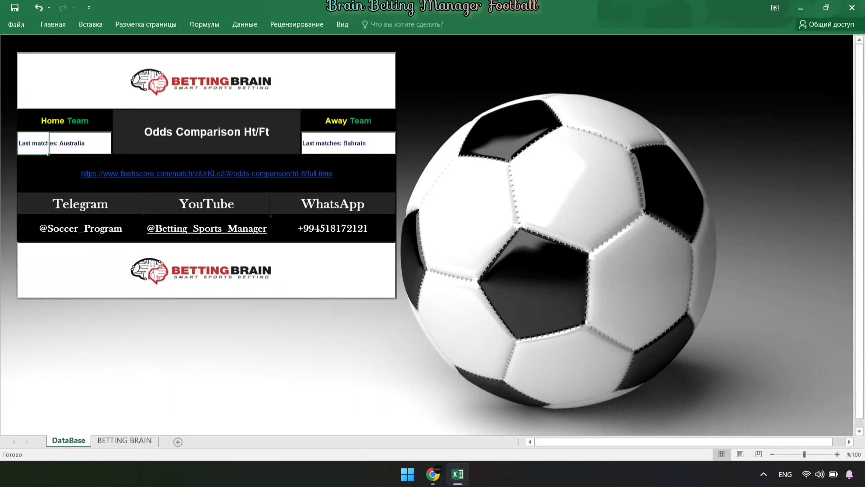
pyautogui.click(67, 188)
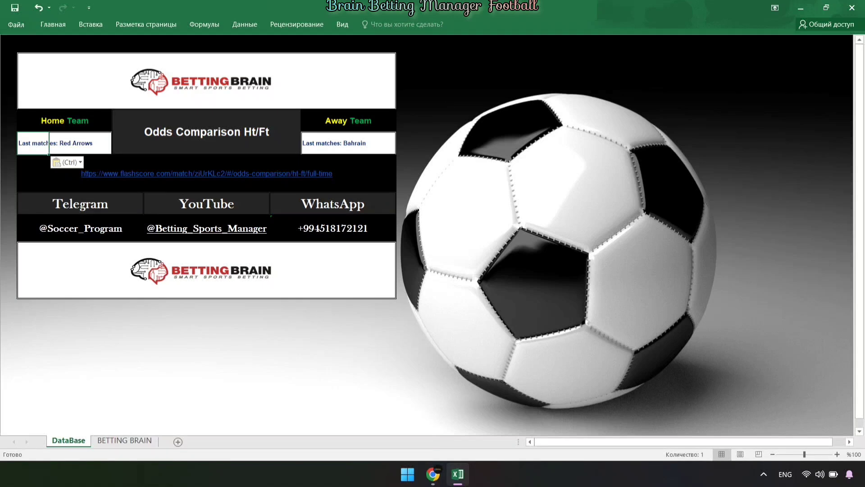
pyautogui.moveTo(433, 474)
pyautogui.click(397, 405)
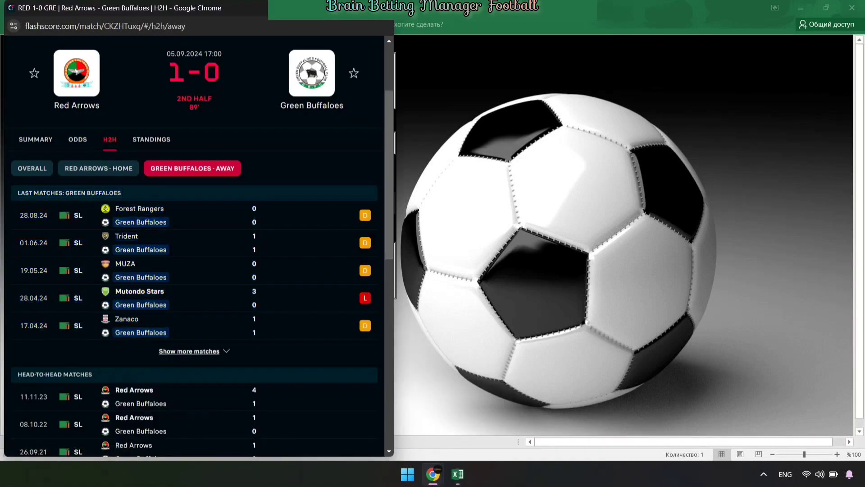
pyautogui.moveTo(18, 193)
pyautogui.mouseDown()
pyautogui.moveTo(255, 306)
pyautogui.moveTo(255, 333)
pyautogui.mouseUp()
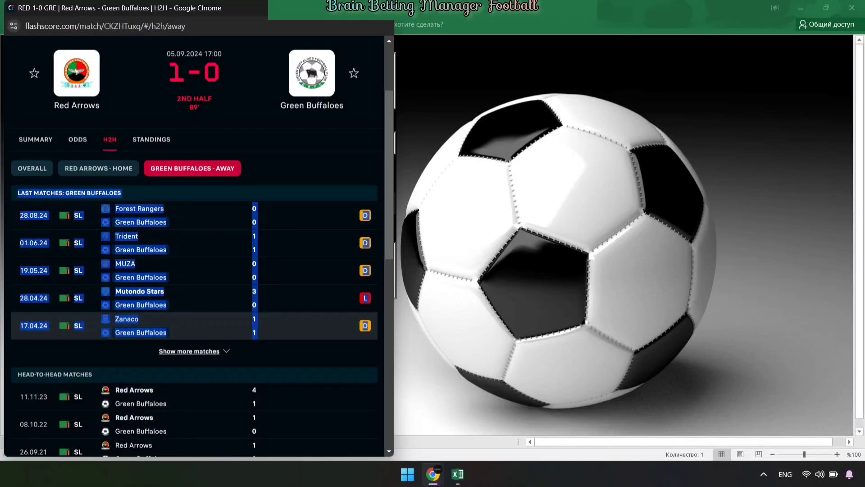
pyautogui.rightClick(364, 342)
pyautogui.click(405, 229)
pyautogui.hotkey('alt', 'Tab')
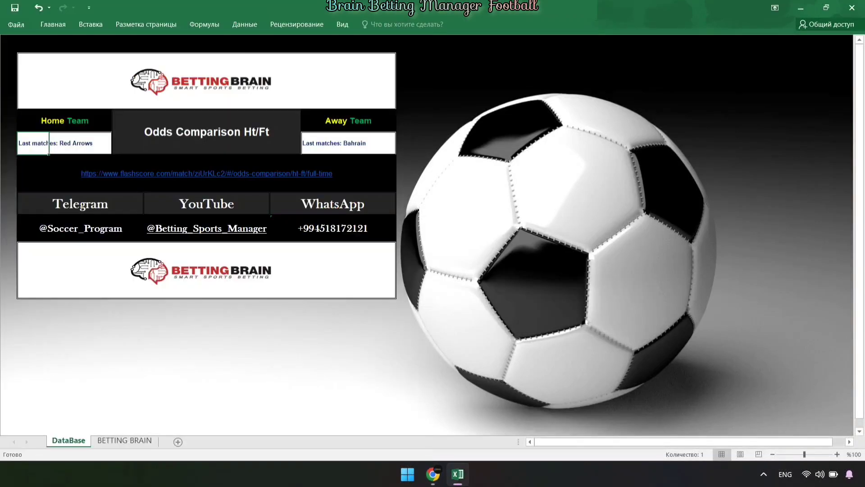
pyautogui.rightClick(306, 138)
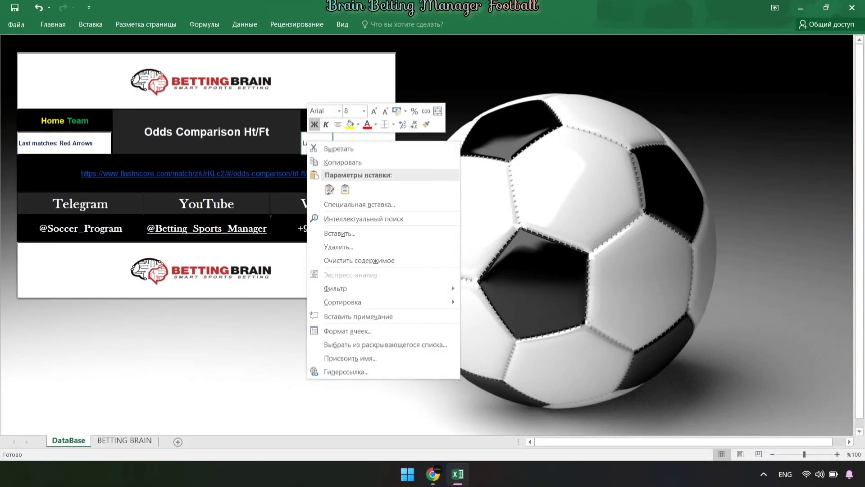
pyautogui.click(345, 189)
pyautogui.moveTo(433, 474)
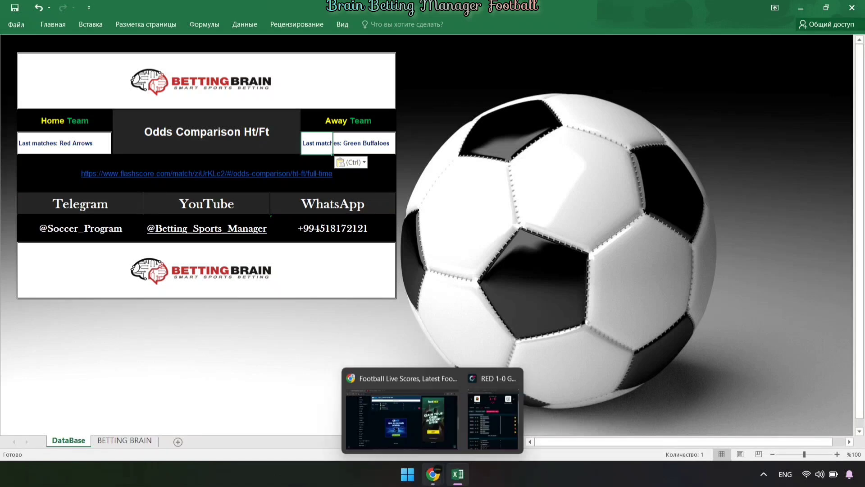
pyautogui.click(493, 418)
# Copy the address of the Red Arrows–Green Buffaloes half time/full time odds page
pyautogui.click(78, 140)
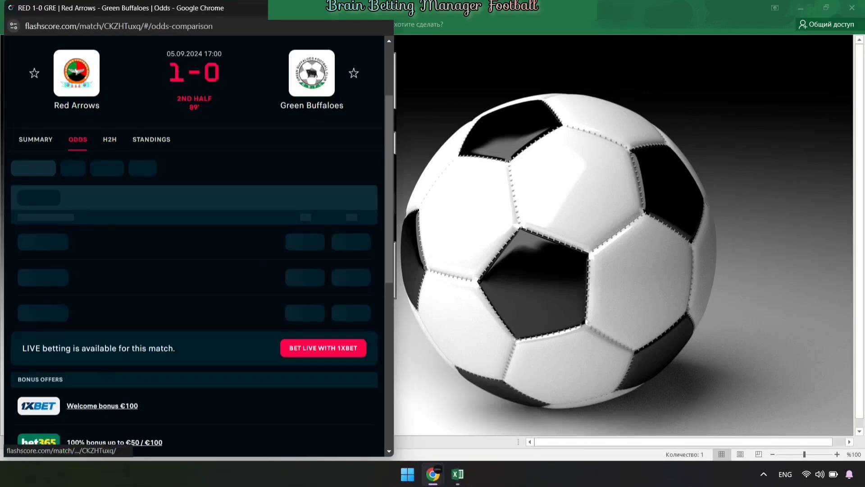
pyautogui.moveTo(126, 189); pyautogui.dragTo(262, 189)
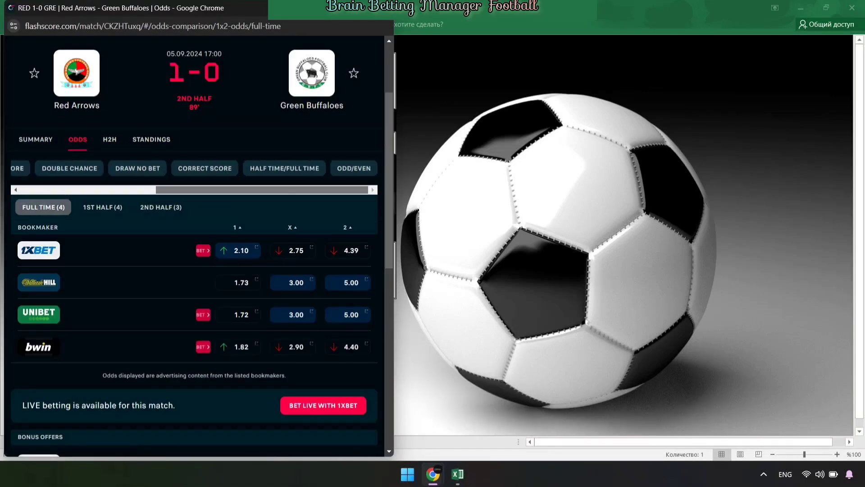
pyautogui.click(284, 168)
pyautogui.click(145, 25)
pyautogui.rightClick(194, 26)
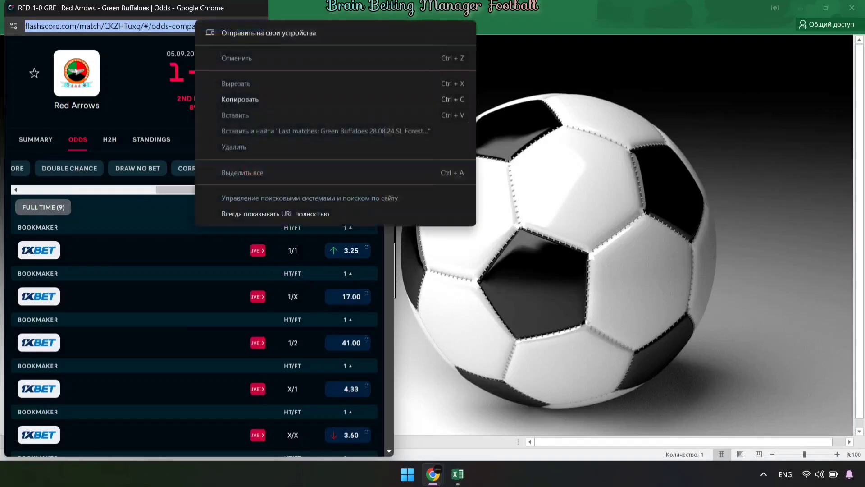
pyautogui.click(252, 97)
# Replace the DataBase odds link with the new URL and view the BETTING BRAIN 1/1 prediction
pyautogui.click(458, 474)
pyautogui.click(368, 174)
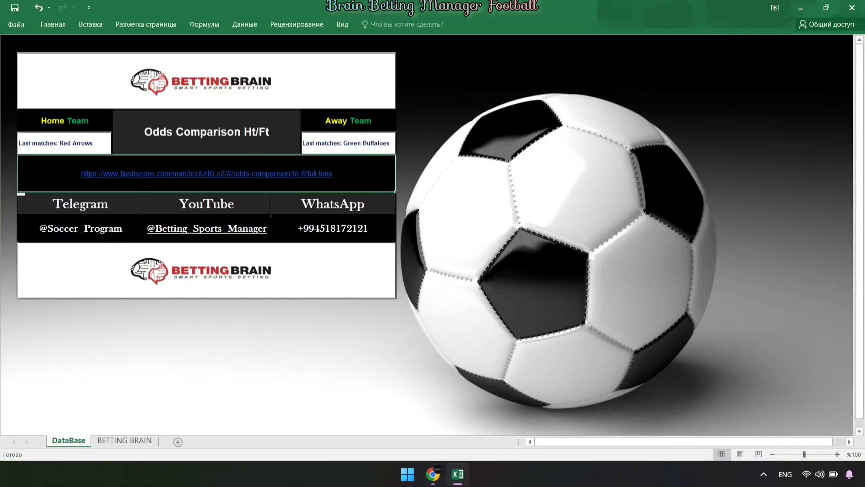
pyautogui.rightClick(368, 173)
pyautogui.click(396, 293)
pyautogui.doubleClick(194, 171)
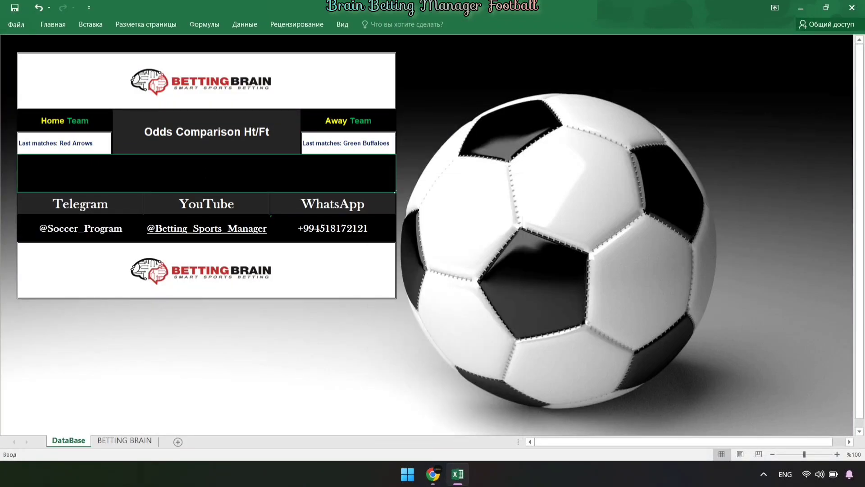
pyautogui.rightClick(193, 167)
pyautogui.click(215, 218)
pyautogui.click(80, 228)
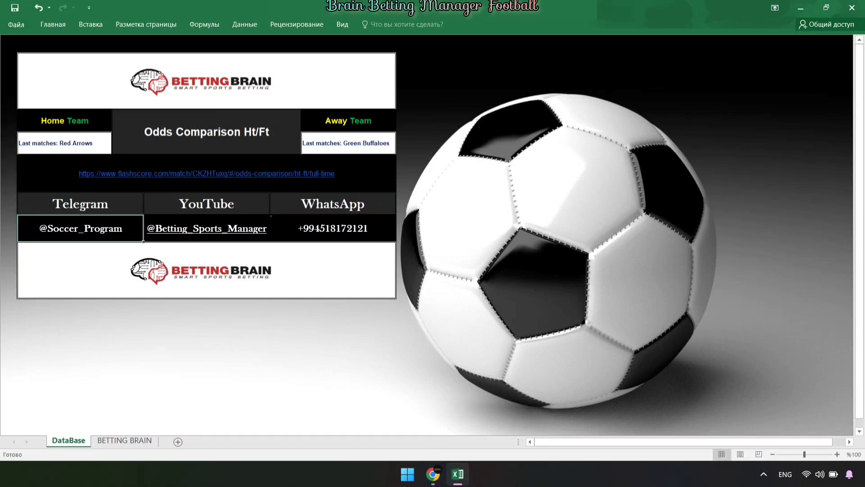
pyautogui.hotkey('ctrl', 'pagedown')
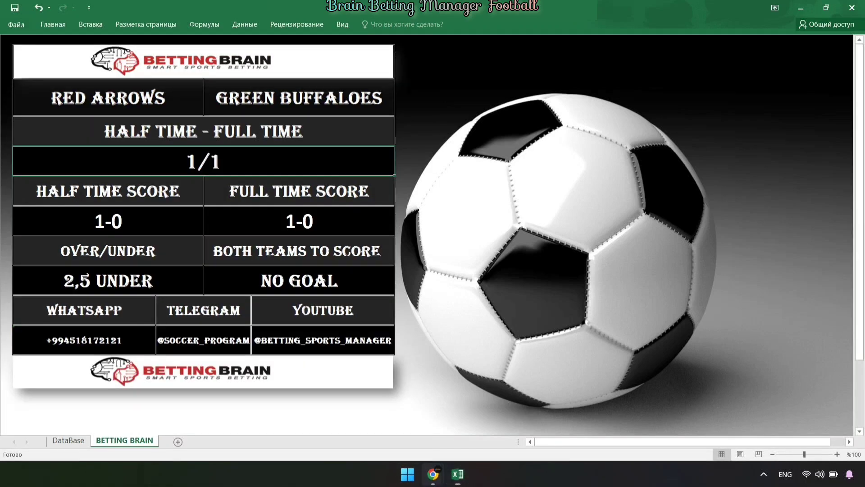
# Review the Red Arrows–Green Buffaloes odds on the Flashscore match page
pyautogui.click(433, 474)
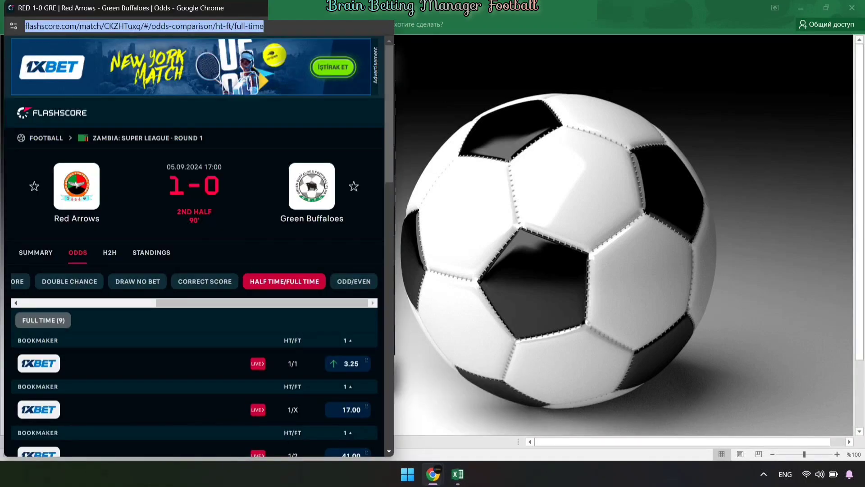
pyautogui.scroll(-2, 604, 270)
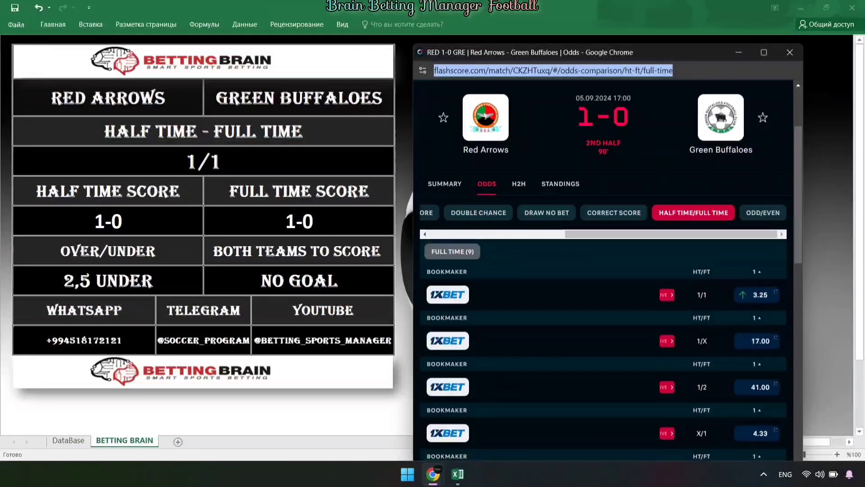
pyautogui.scroll(-2, 604, 270)
pyautogui.scroll(-2, 604, 270)
pyautogui.scroll(-3, 604, 270)
pyautogui.scroll(-2, 604, 271)
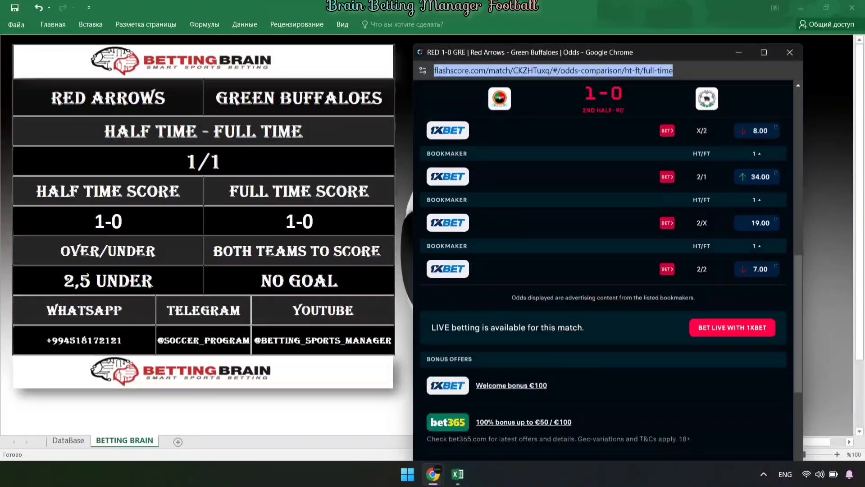
pyautogui.scroll(5, 604, 271)
pyautogui.scroll(3, 604, 270)
pyautogui.scroll(3, 604, 271)
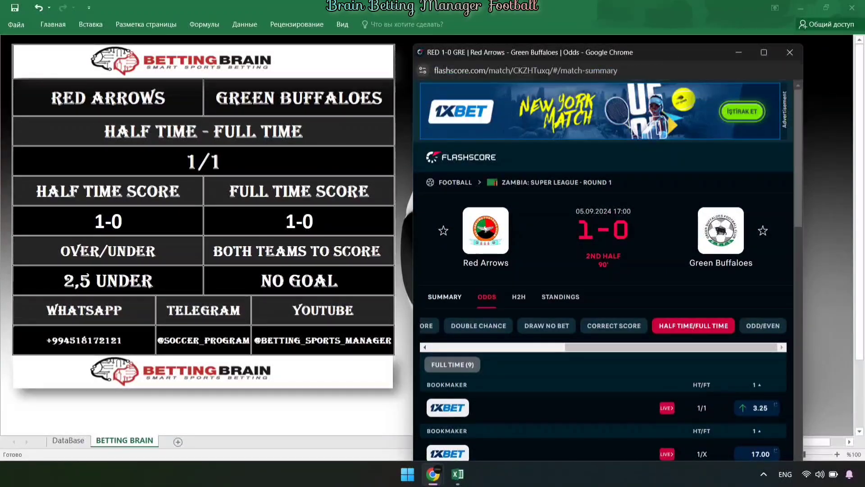
# Check the match summary showing Red Arrows leading 1-0, then close the match window
pyautogui.click(445, 296)
pyautogui.scroll(-1, 604, 271)
pyautogui.scroll(-1, 604, 271)
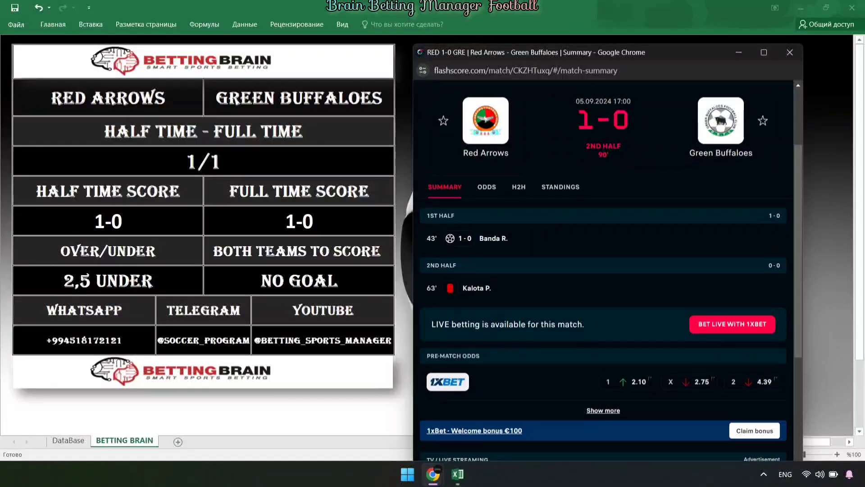
pyautogui.scroll(3, 604, 271)
pyautogui.scroll(-1, 604, 271)
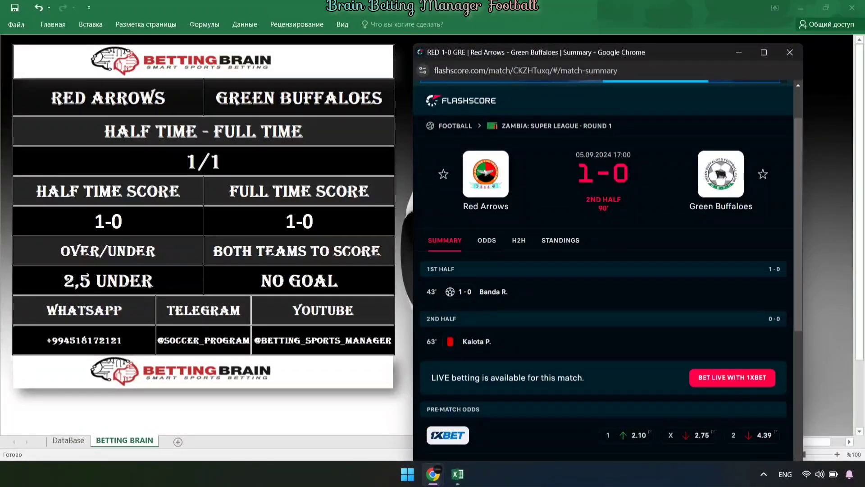
pyautogui.scroll(1, 604, 270)
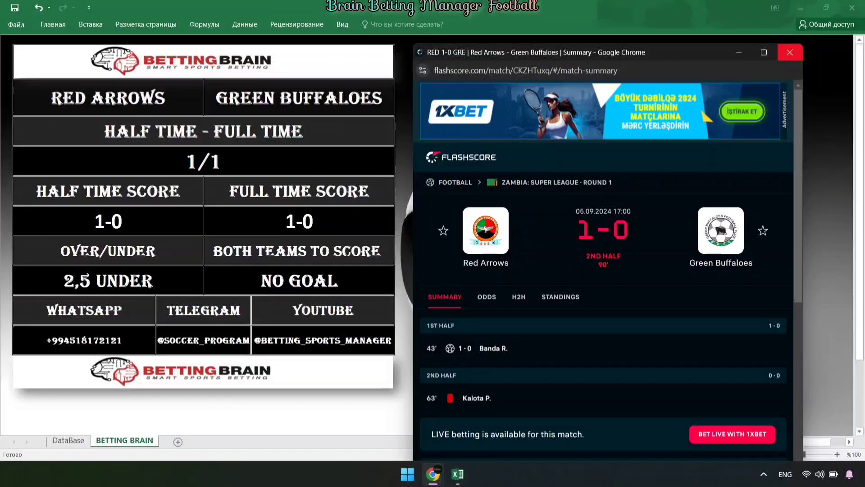
pyautogui.click(790, 53)
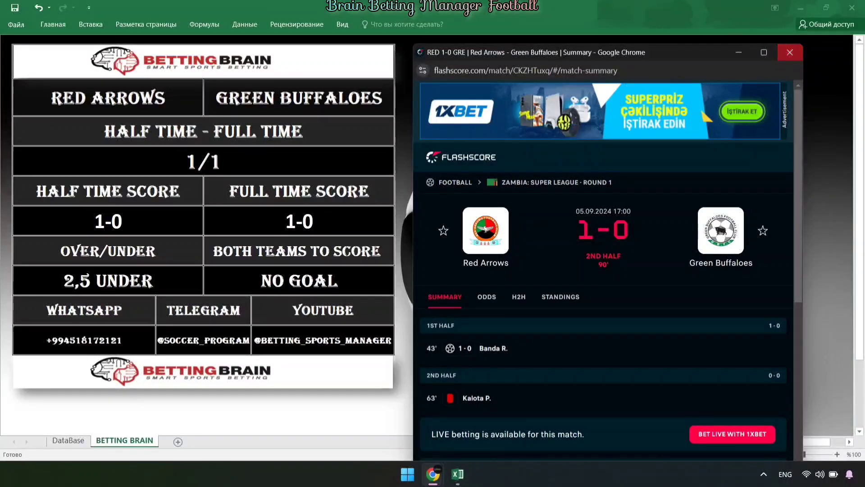
# Return Excel to the DataBase sheet and bring back the Flashscore live scores list
pyautogui.hotkey('ctrl', 'pageup')
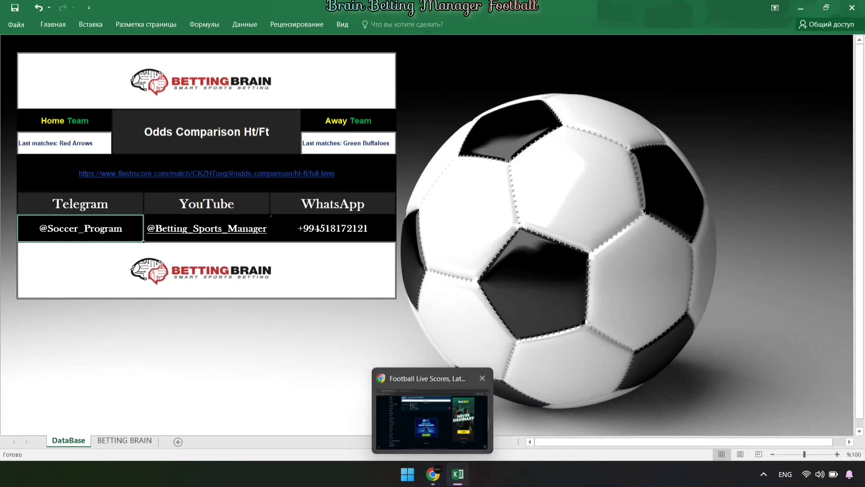
pyautogui.click(433, 473)
pyautogui.scroll(1, 383, 253)
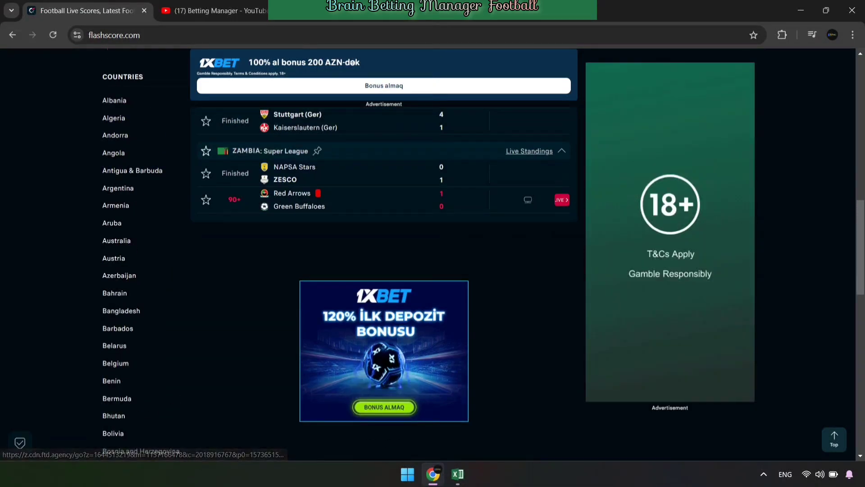